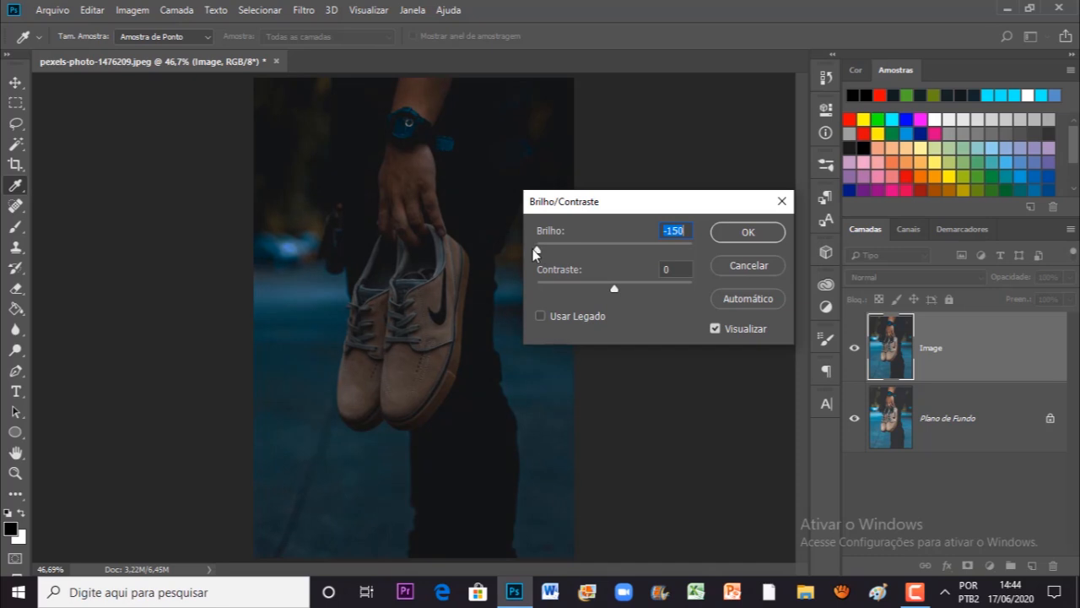
# Step: Darken the Image layer with a brightness of -150 and reduce its vibrance to -17
pyautogui.click(732, 233)
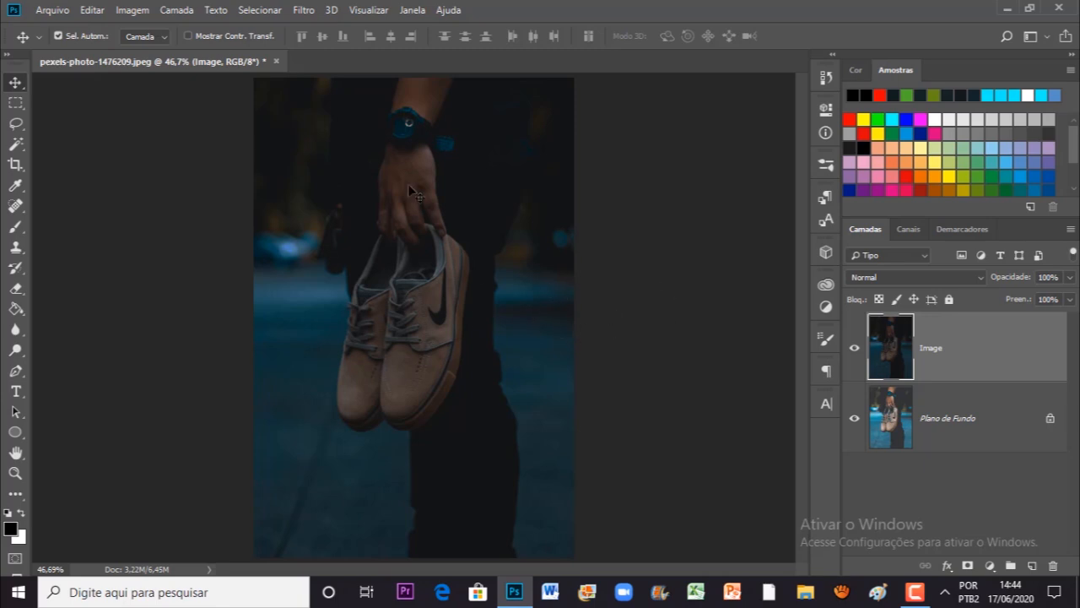
pyautogui.click(135, 10)
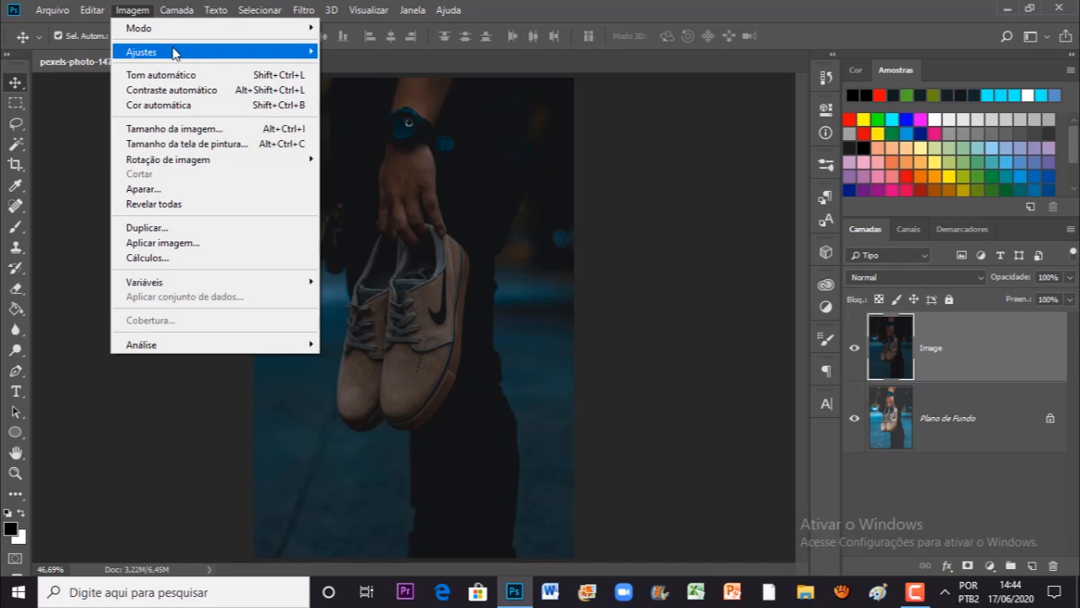
pyautogui.moveTo(173, 52)
pyautogui.click(386, 120)
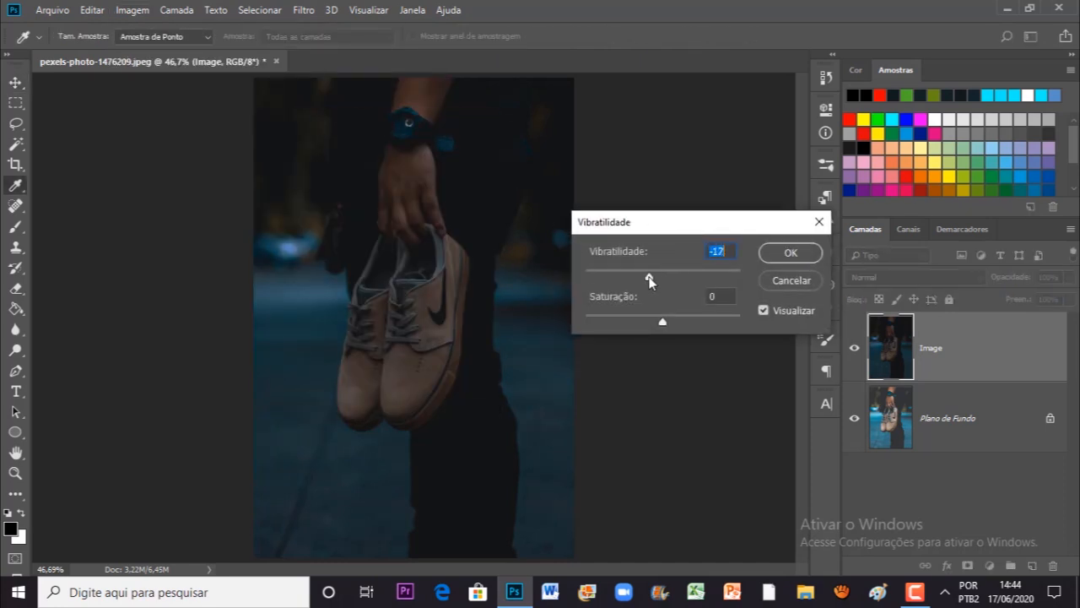
pyautogui.click(793, 251)
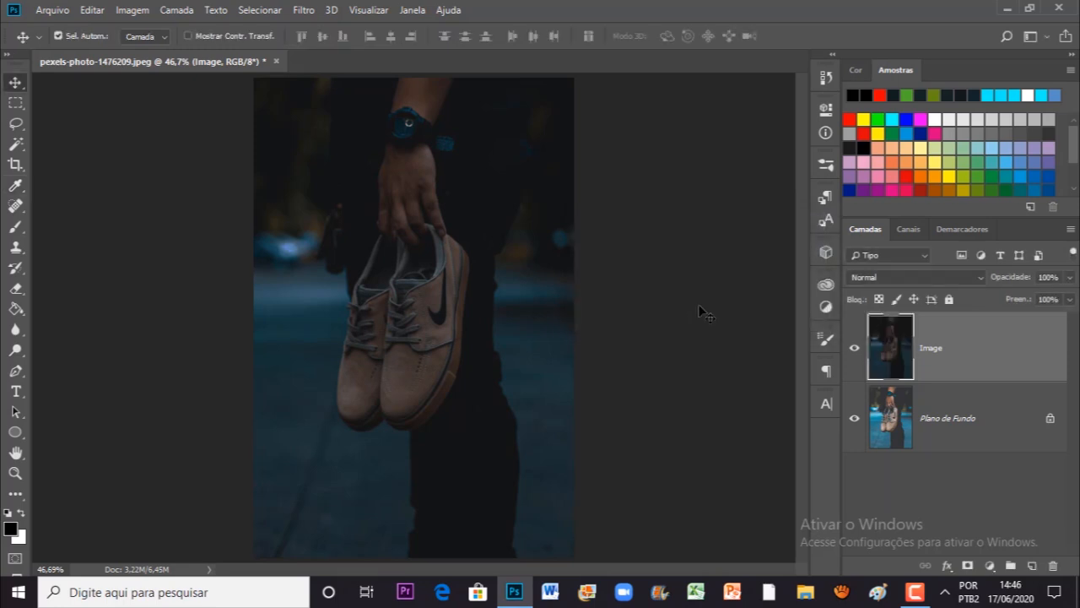
# Step: Examine the darkened shoes up close, including the soles, swoosh and toe perforations
pyautogui.hotkey('ctrl', '+')
pyautogui.hotkey('ctrl', '+')
pyautogui.hotkey('ctrl', '+')
pyautogui.moveTo(622, 362); pyautogui.dragTo(590, 342)
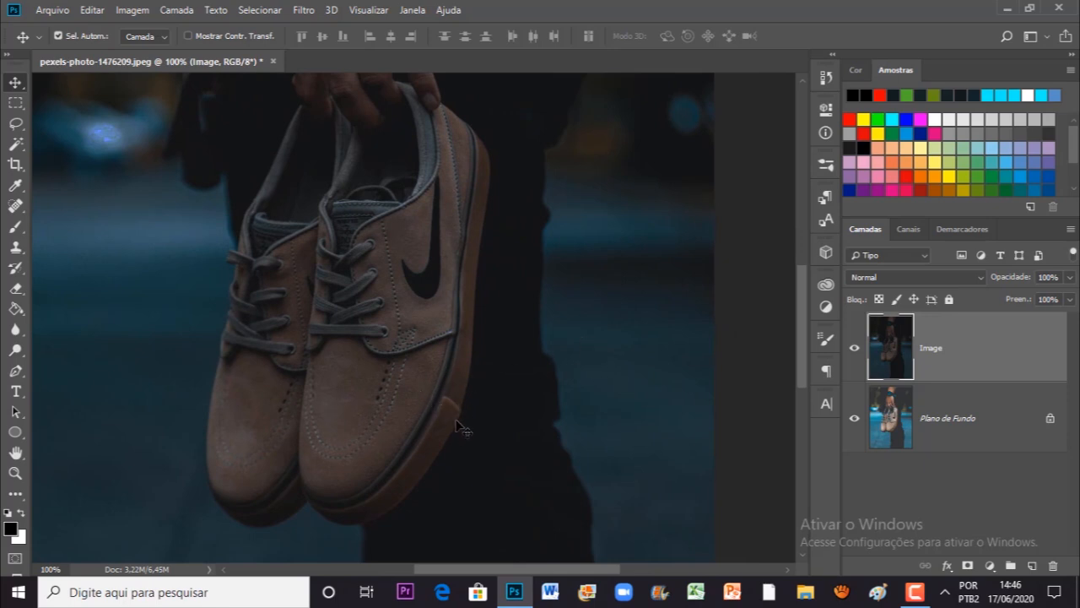
pyautogui.hotkey('ctrl', '+')
pyautogui.moveTo(480, 469); pyautogui.dragTo(611, 291)
pyautogui.hotkey('ctrl', '-')
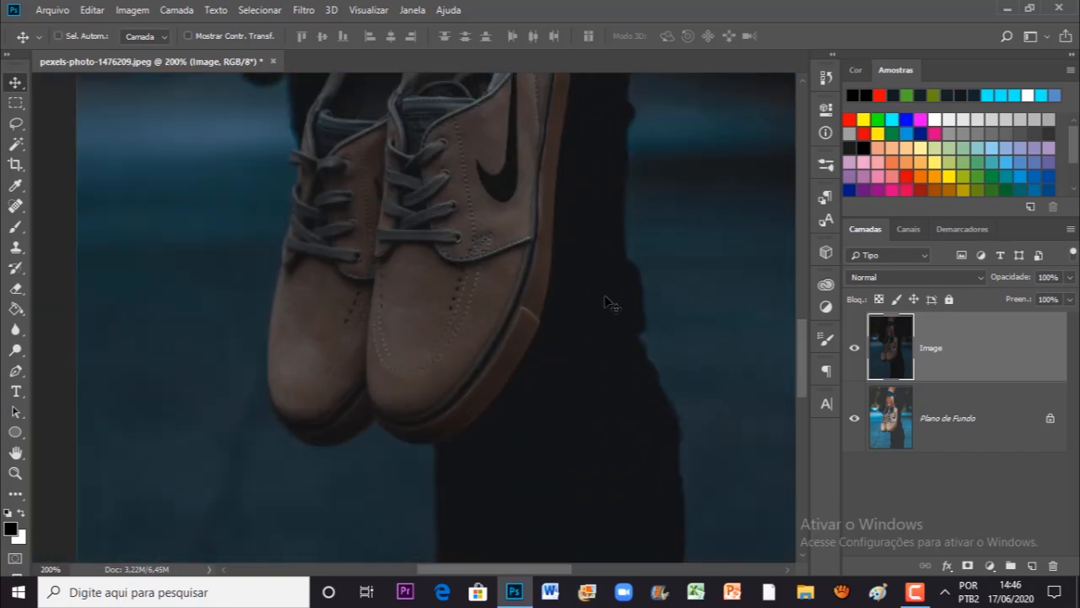
pyautogui.moveTo(504, 350); pyautogui.dragTo(486, 391)
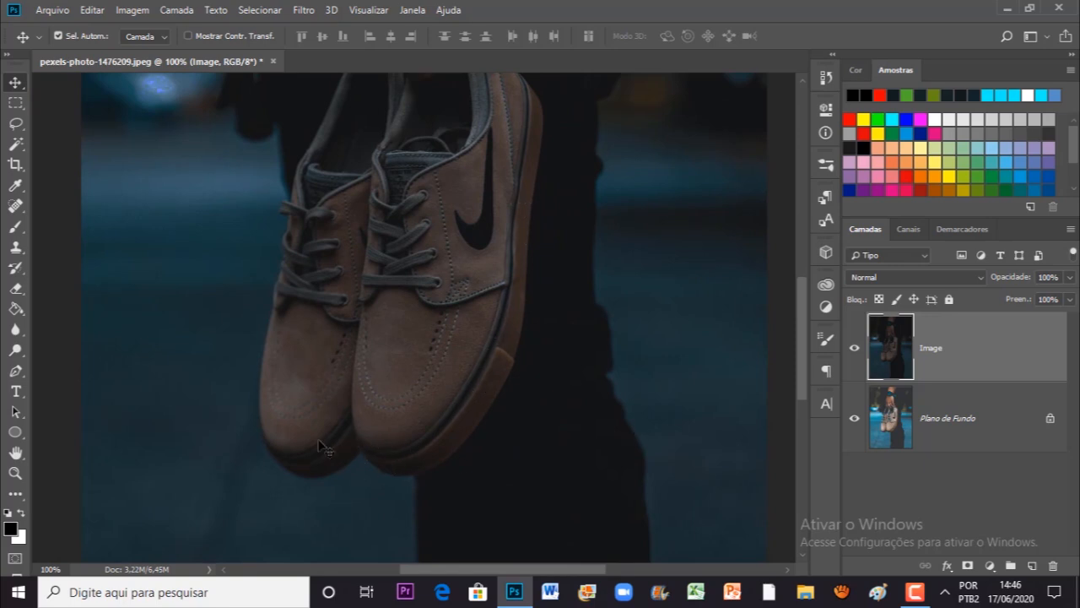
pyautogui.moveTo(397, 389); pyautogui.dragTo(411, 401)
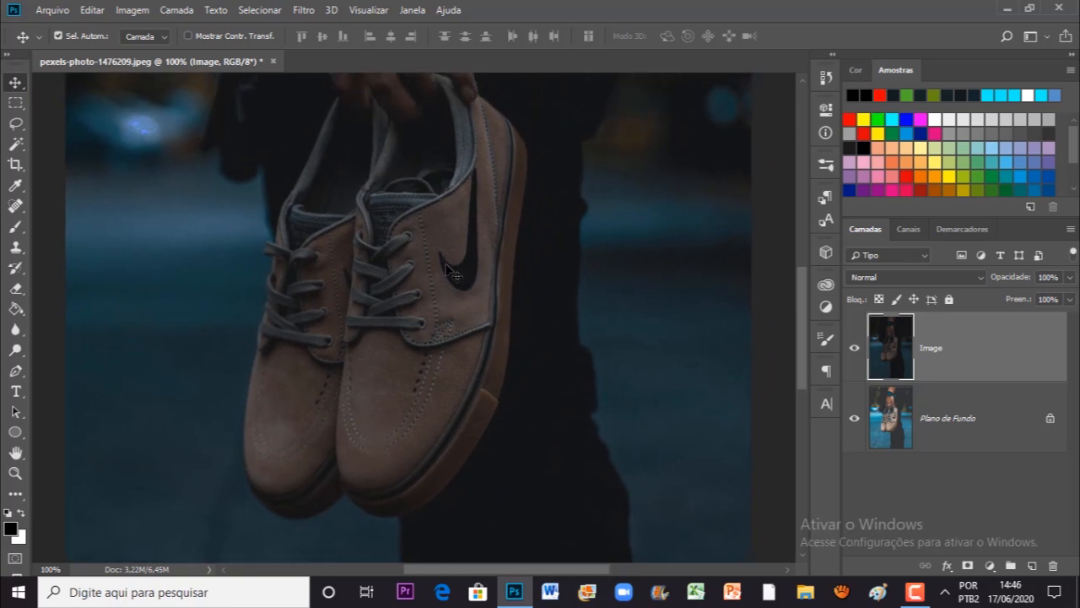
pyautogui.hotkey('ctrl', '+')
pyautogui.moveTo(446, 402); pyautogui.dragTo(473, 326)
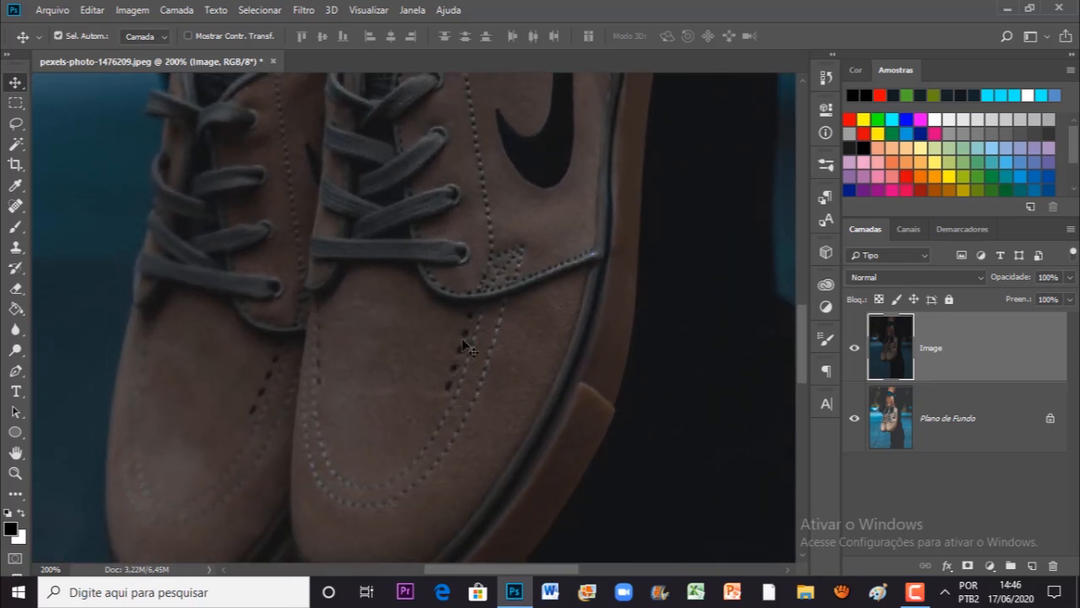
pyautogui.hotkey('ctrl', '0')
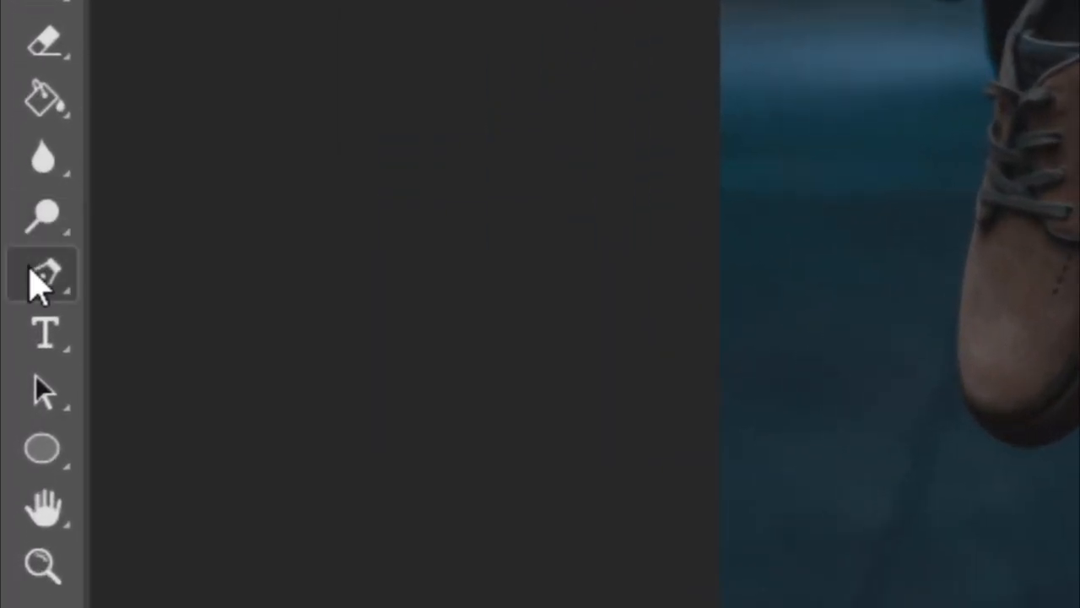
# Step: Set the Pen tool to path mode (Demarcador) and add a new empty layer above Image
pyautogui.click(38, 285)
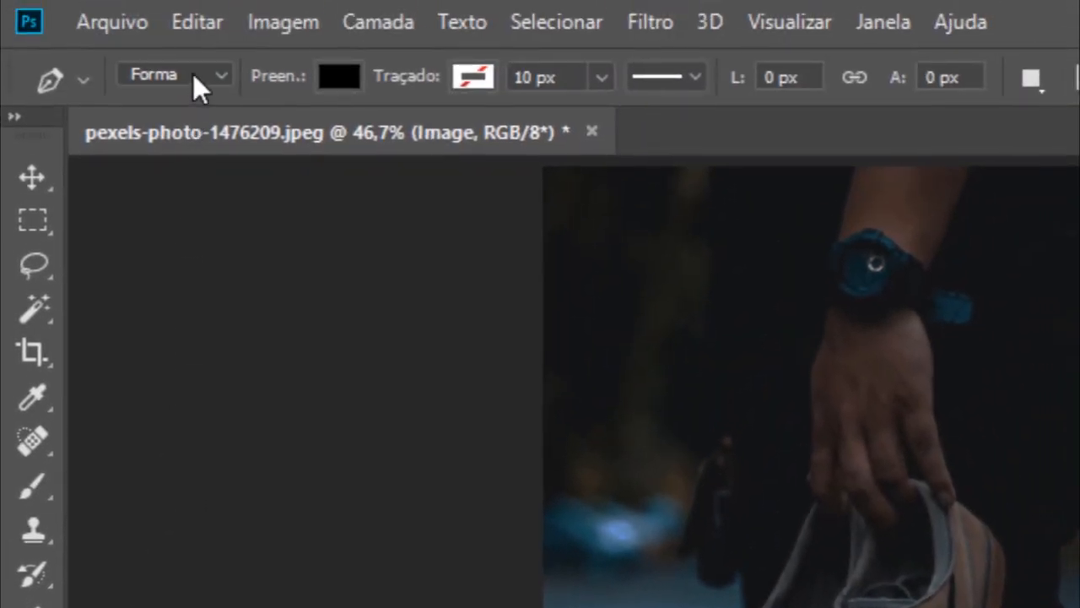
pyautogui.click(193, 73)
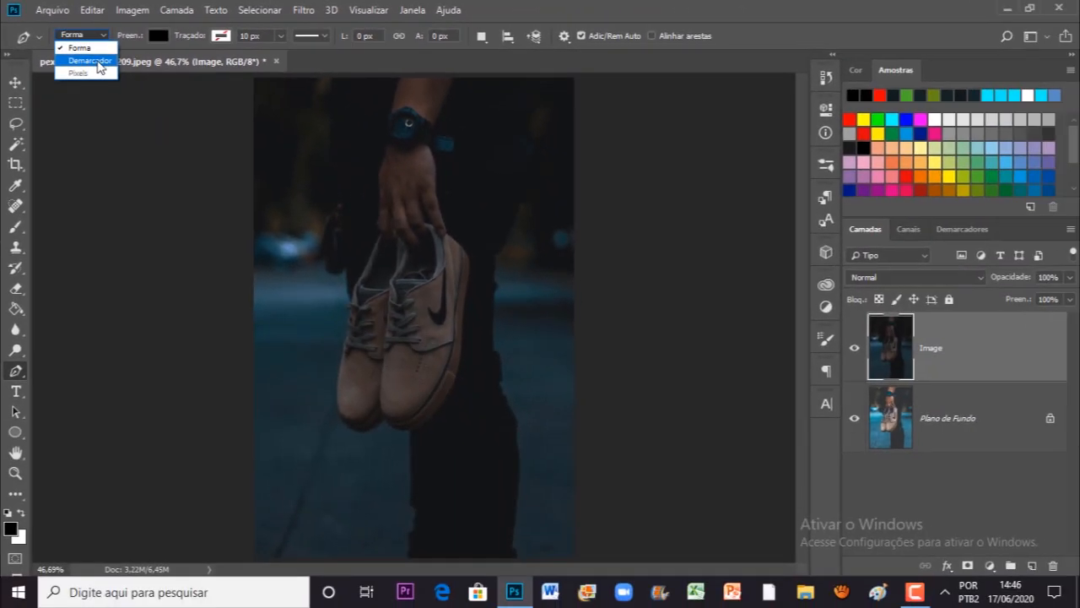
pyautogui.click(97, 62)
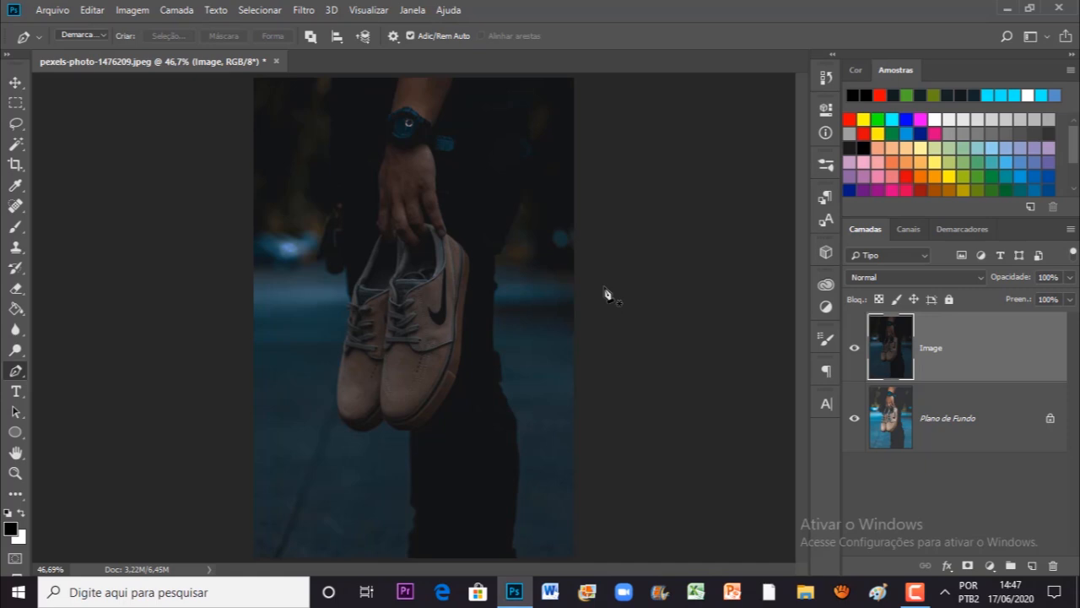
pyautogui.scroll(5, 601, 305)
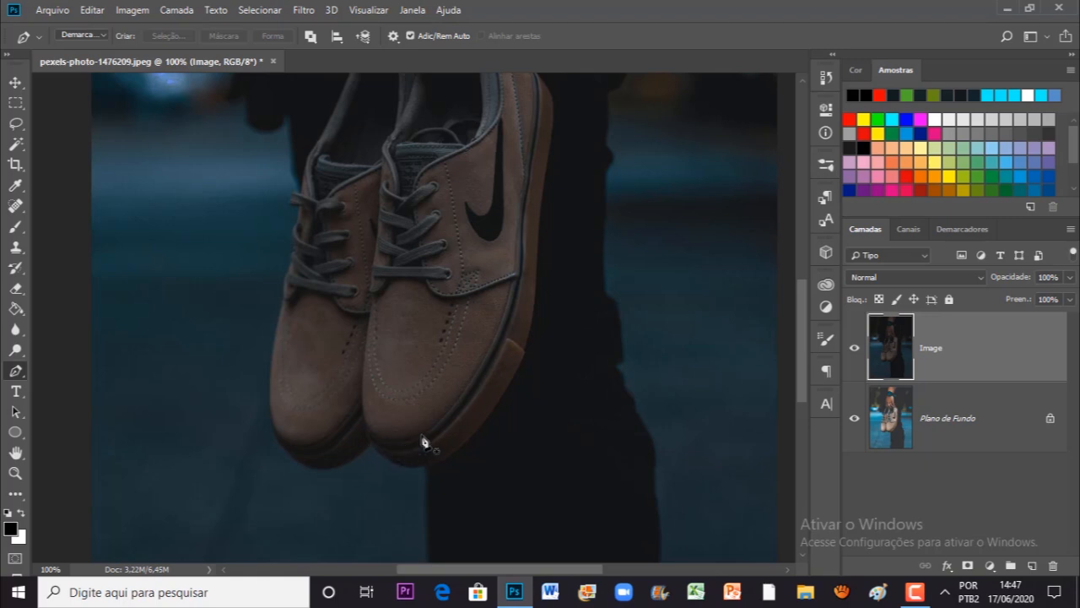
pyautogui.moveTo(517, 217); pyautogui.dragTo(509, 245)
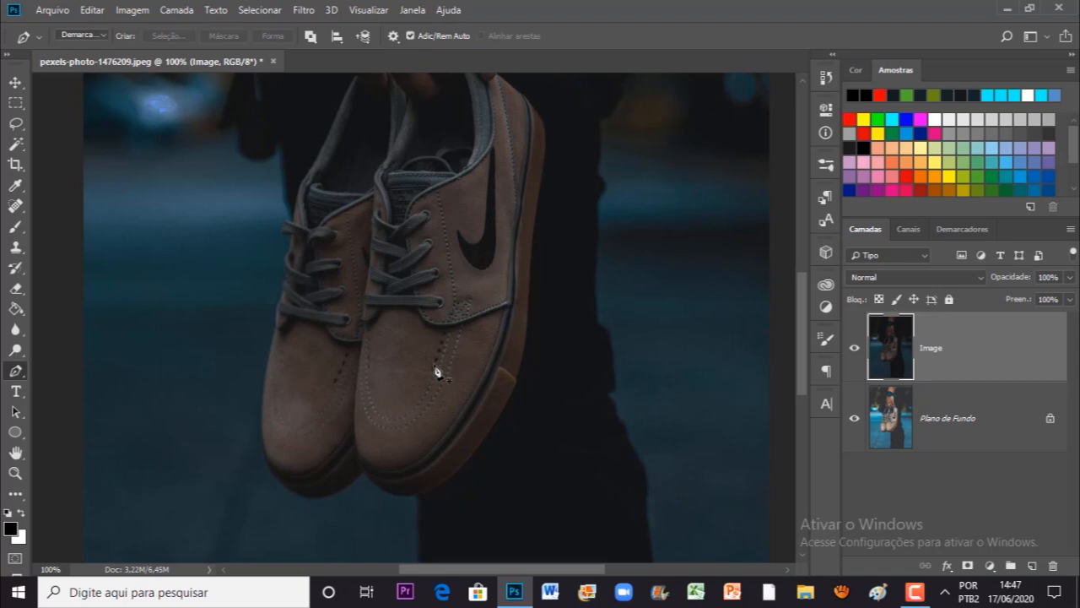
pyautogui.scroll(-5, 451, 355)
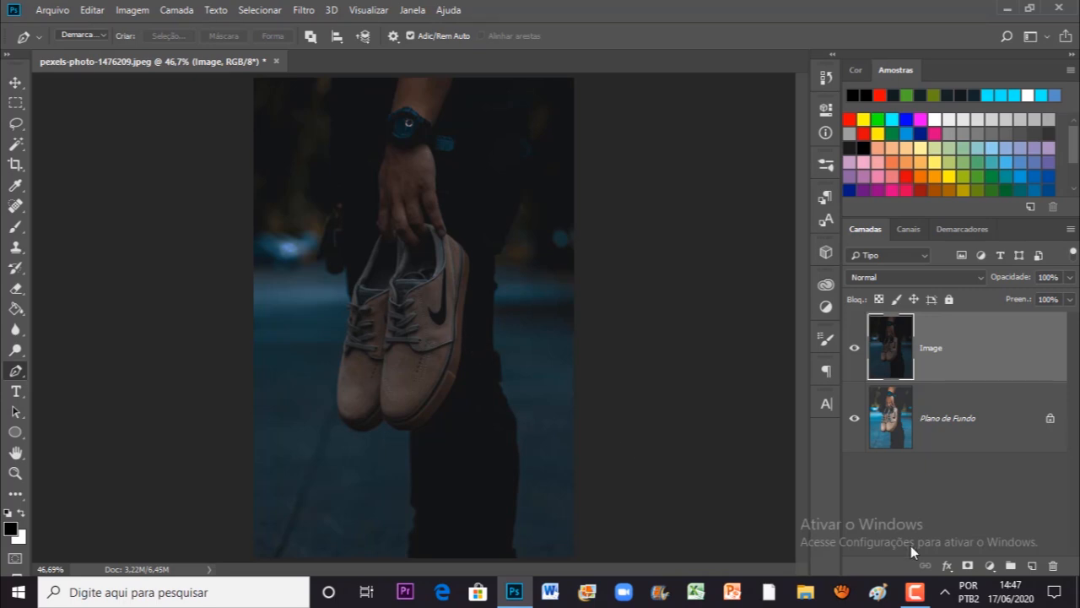
pyautogui.click(1031, 566)
pyautogui.scroll(5, 512, 422)
pyautogui.scroll(-3, 489, 433)
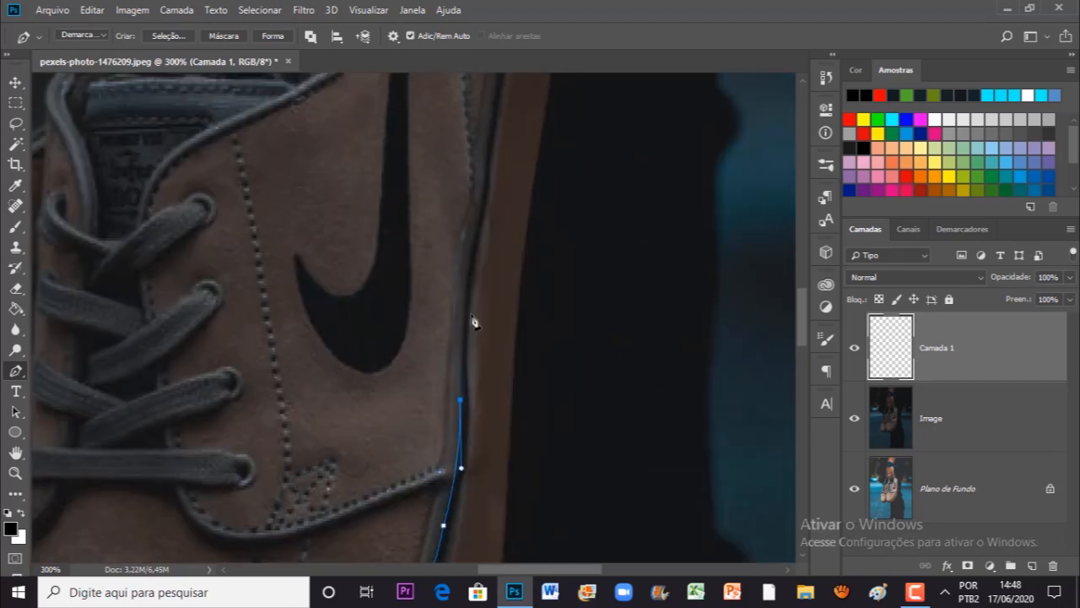
# Step: Trace a closed, curved Pen path around the dark strip along the front shoe's sole
pyautogui.click(472, 245)
pyautogui.moveTo(472, 250); pyautogui.dragTo(459, 317)
pyautogui.moveTo(473, 211); pyautogui.dragTo(410, 420)
pyautogui.moveTo(425, 393); pyautogui.dragTo(435, 357)
pyautogui.hotkey('ctrl', '-')
pyautogui.moveTo(419, 218); pyautogui.dragTo(391, 182)
pyautogui.hotkey('ctrl', '+')
pyautogui.moveTo(391, 332); pyautogui.dragTo(353, 524)
pyautogui.hotkey('ctrl', '+')
pyautogui.moveTo(363, 423); pyautogui.dragTo(403, 306)
pyautogui.moveTo(390, 400); pyautogui.dragTo(383, 430)
pyautogui.moveTo(388, 481); pyautogui.dragTo(393, 299)
pyautogui.moveTo(382, 417); pyautogui.dragTo(387, 547)
pyautogui.hotkey('ctrl', '-')
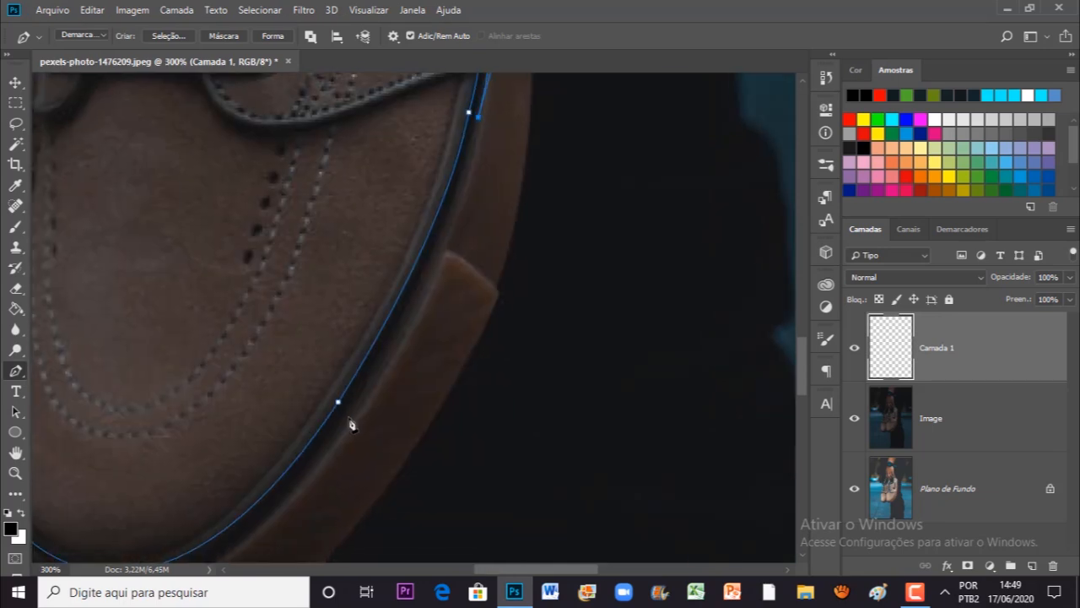
pyautogui.hotkey('ctrl', '-')
pyautogui.moveTo(158, 439); pyautogui.dragTo(253, 545)
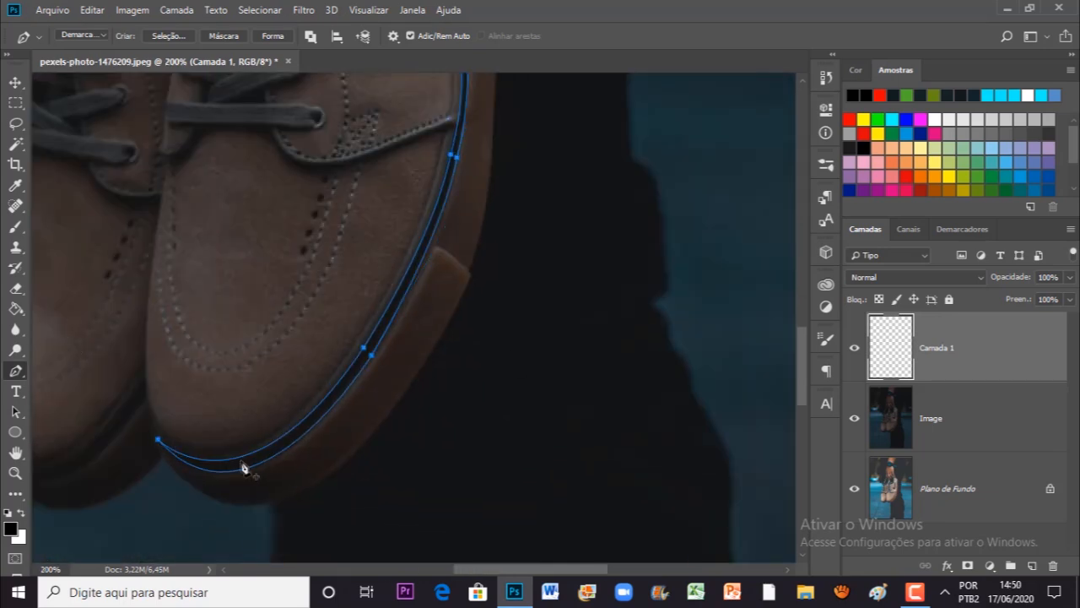
pyautogui.moveTo(244, 468); pyautogui.dragTo(313, 423)
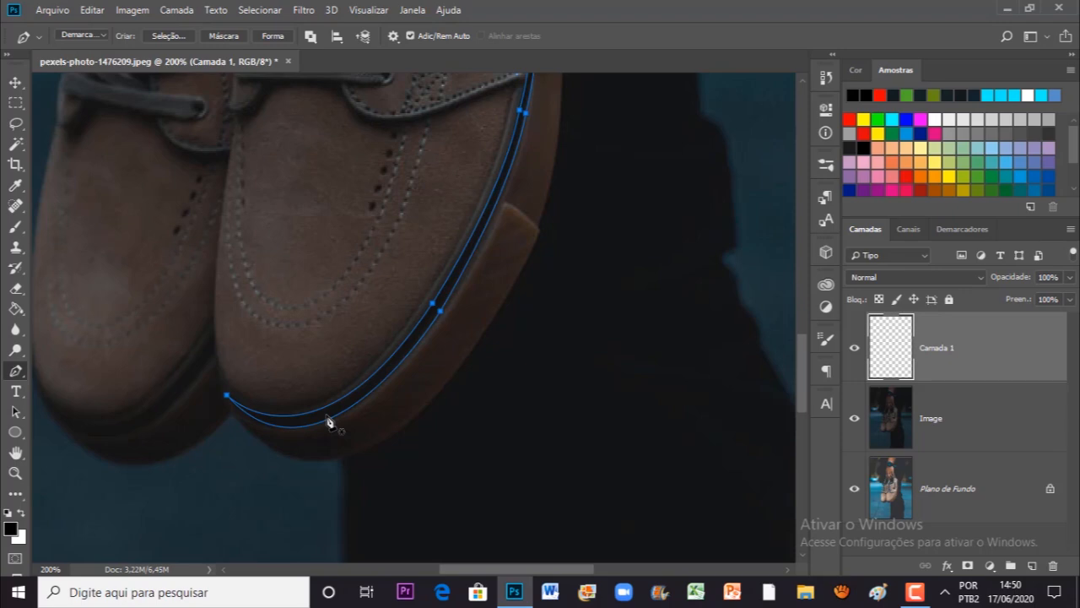
# Step: Convert the sole strip path into a selection
pyautogui.rightClick(323, 423)
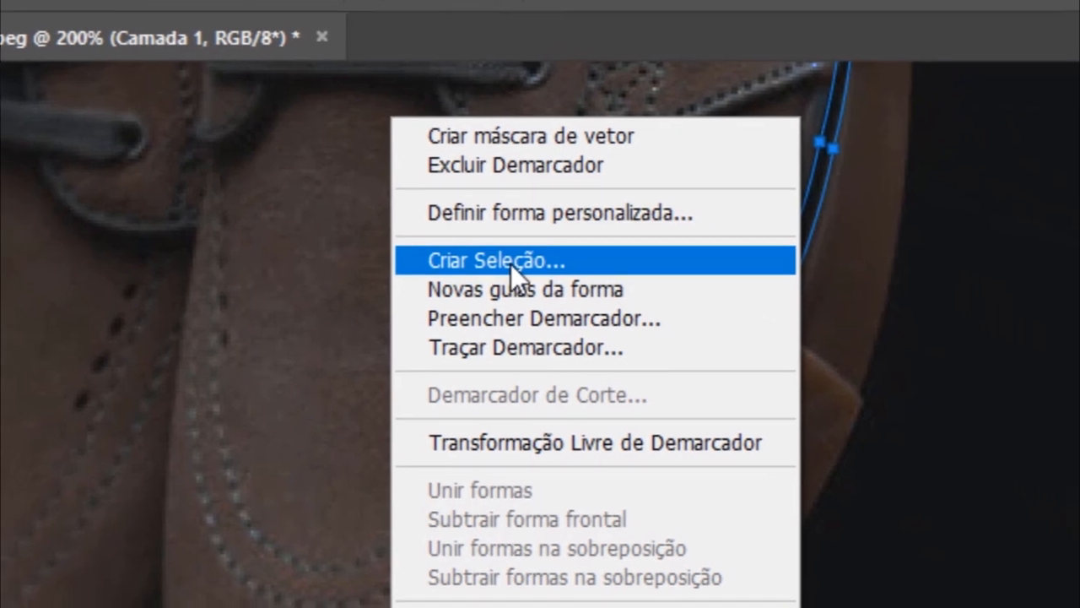
pyautogui.click(566, 272)
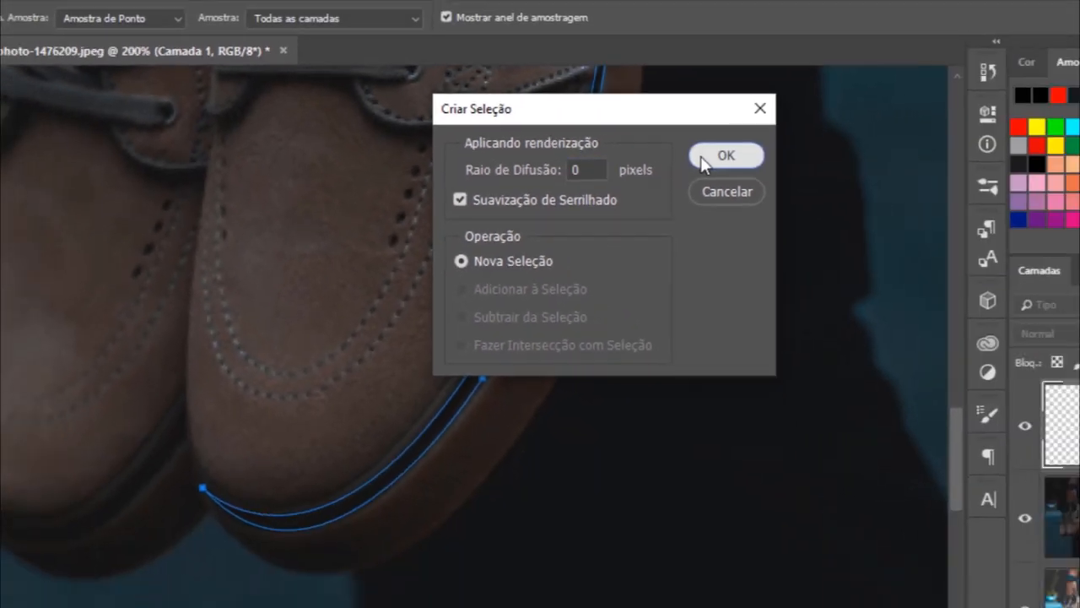
pyautogui.click(703, 159)
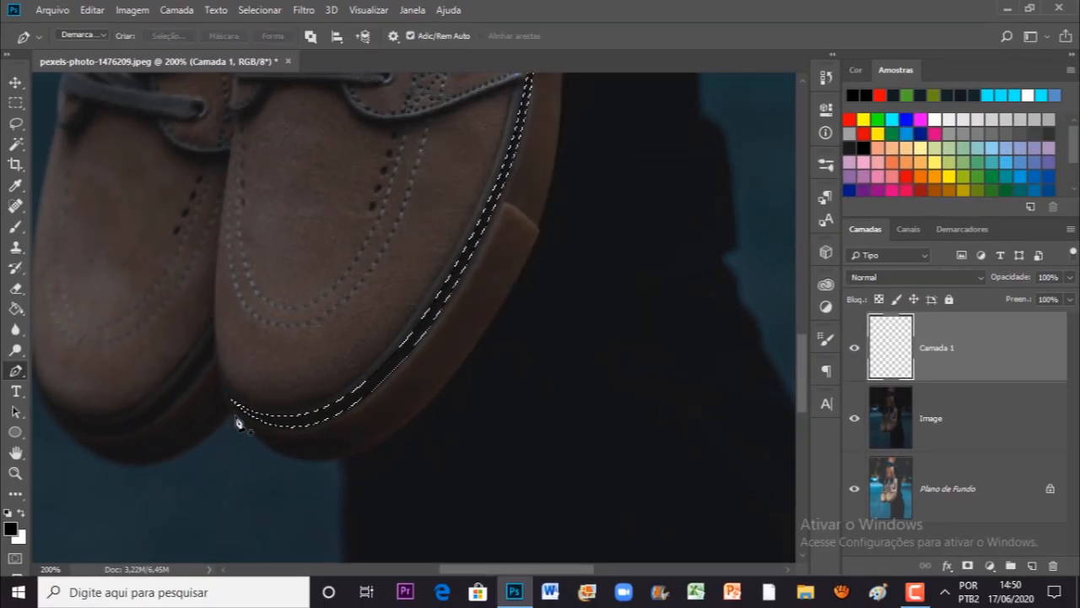
# Step: Fill the selected sole strip with white on Camada 1 using the Paint Bucket
pyautogui.moveTo(402, 331); pyautogui.dragTo(340, 453)
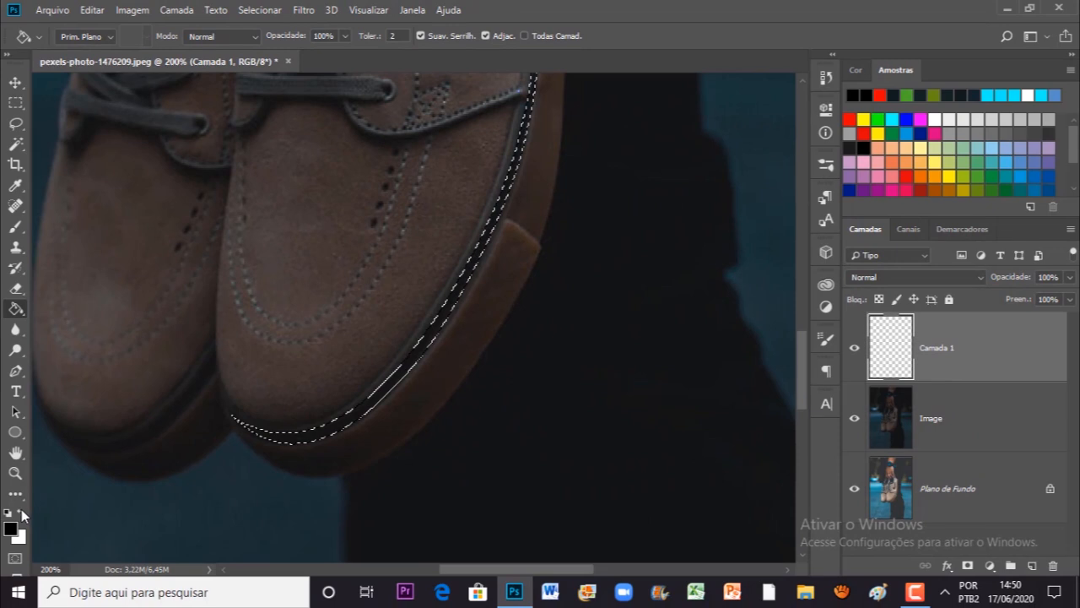
pyautogui.click(26, 572)
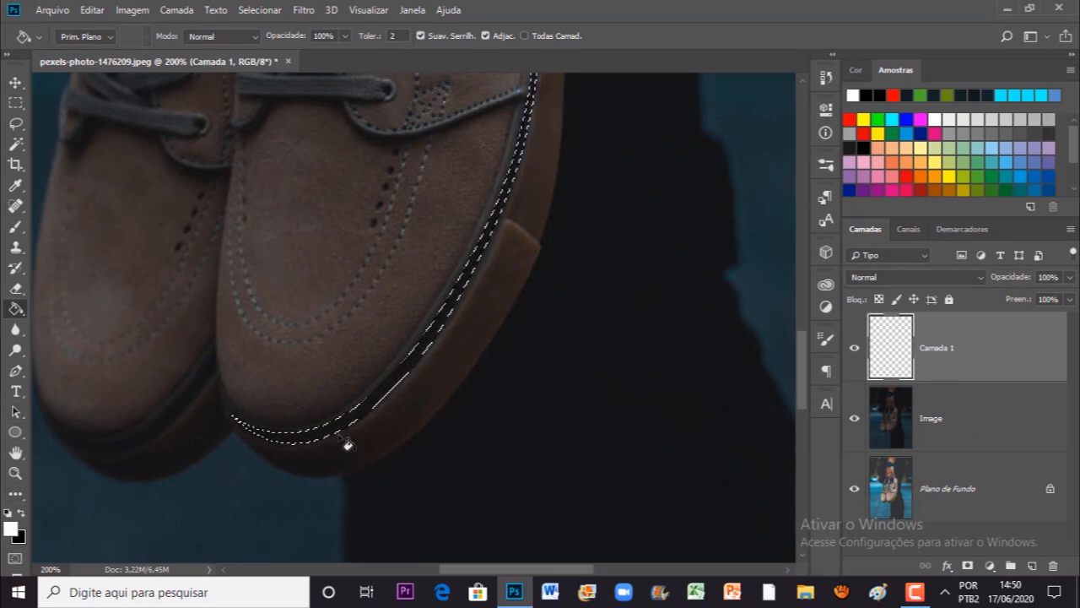
pyautogui.click(362, 422)
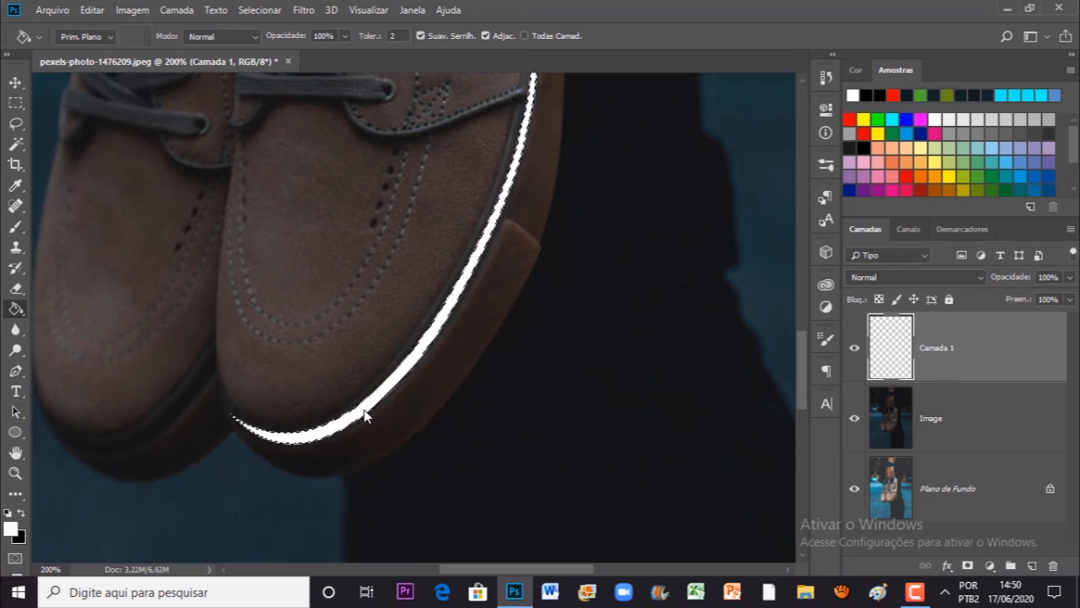
pyautogui.hotkey('ctrl', '0')
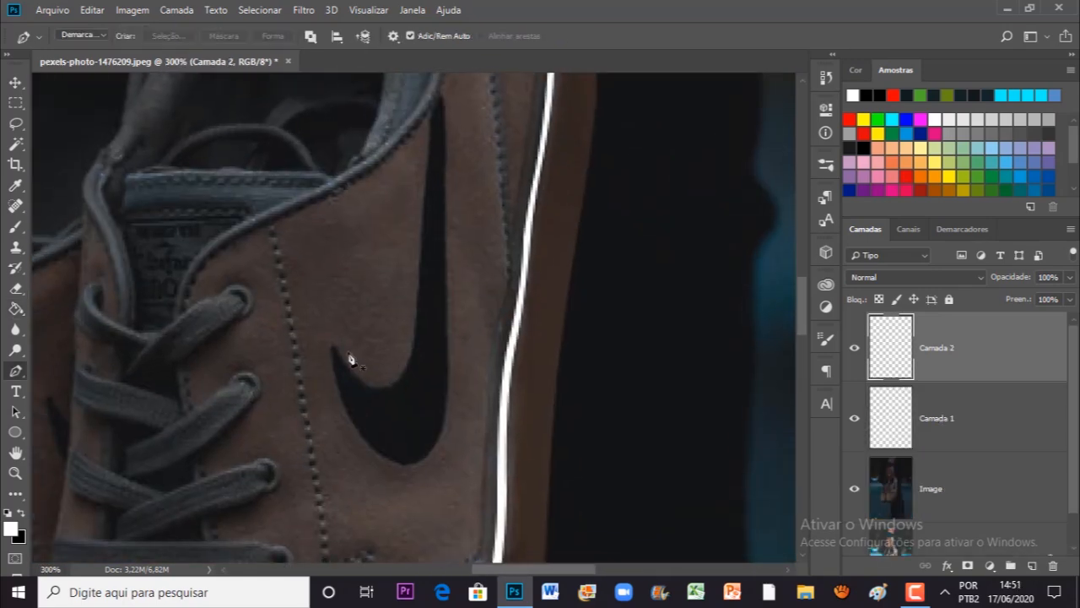
# Step: Outline the front shoe's swoosh with a closed Pen path on a new layer and fill it with white
pyautogui.click(335, 345)
pyautogui.moveTo(386, 386); pyautogui.dragTo(420, 389)
pyautogui.moveTo(417, 313); pyautogui.dragTo(422, 242)
pyautogui.moveTo(431, 126); pyautogui.dragTo(371, 227)
pyautogui.click(375, 200)
pyautogui.click(387, 430)
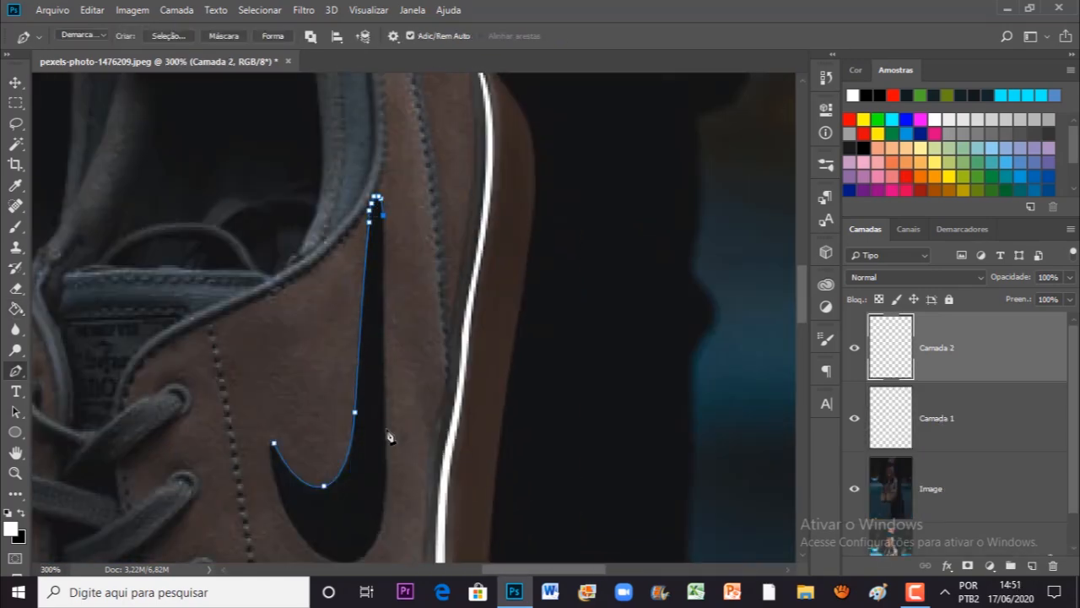
pyautogui.moveTo(390, 473); pyautogui.dragTo(427, 255)
pyautogui.moveTo(390, 347); pyautogui.dragTo(344, 364)
pyautogui.rightClick(385, 354)
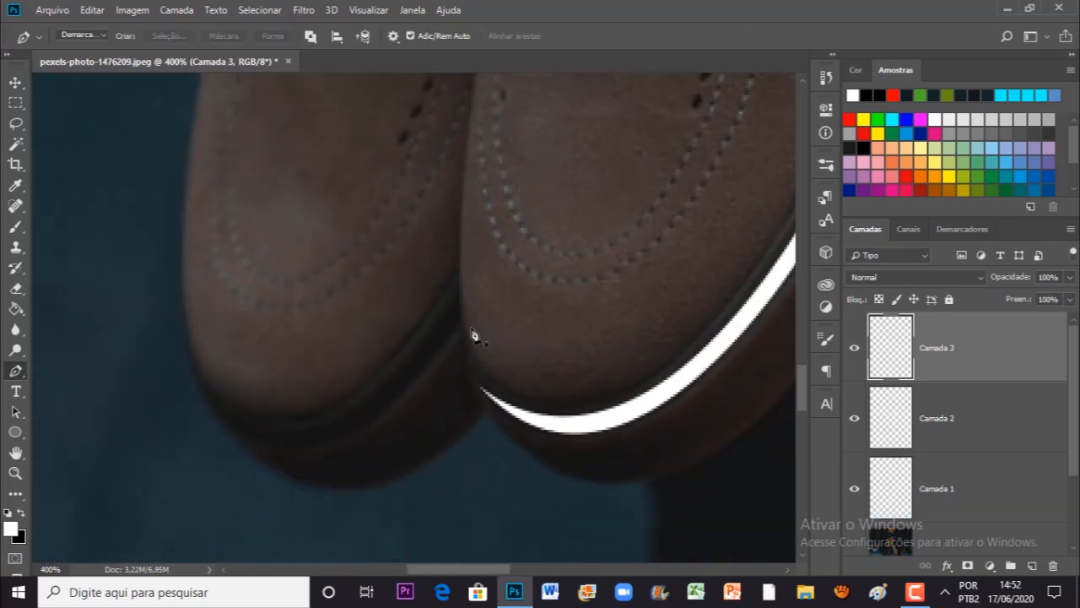
# Step: Draw the rear shoe's sole strip and the toe perforation dots of both shoes in white on new layers
pyautogui.moveTo(230, 425); pyautogui.dragTo(127, 321)
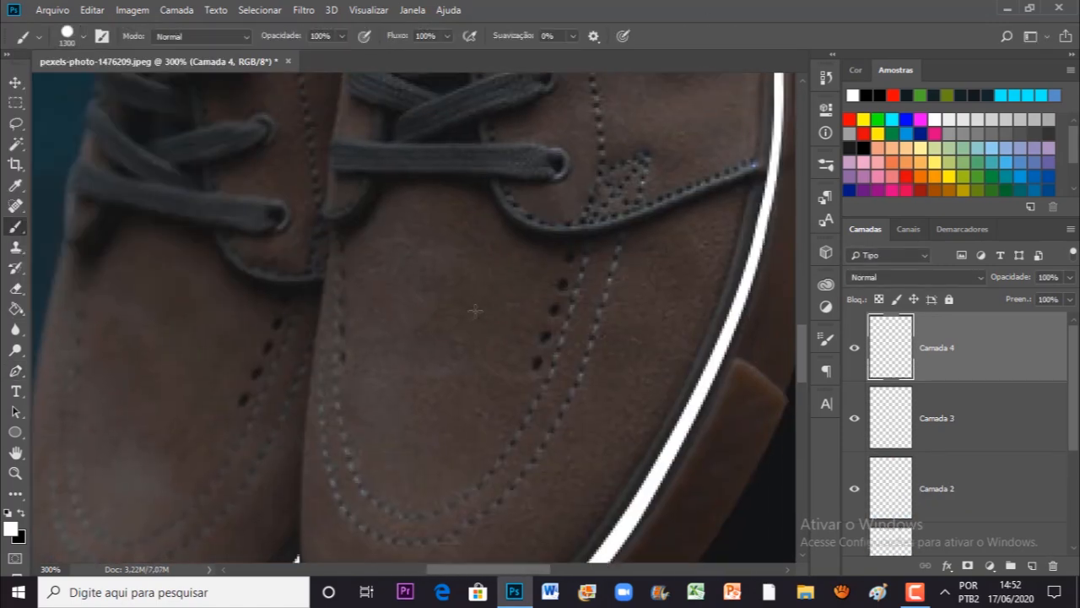
pyautogui.click(570, 254)
pyautogui.click(562, 285)
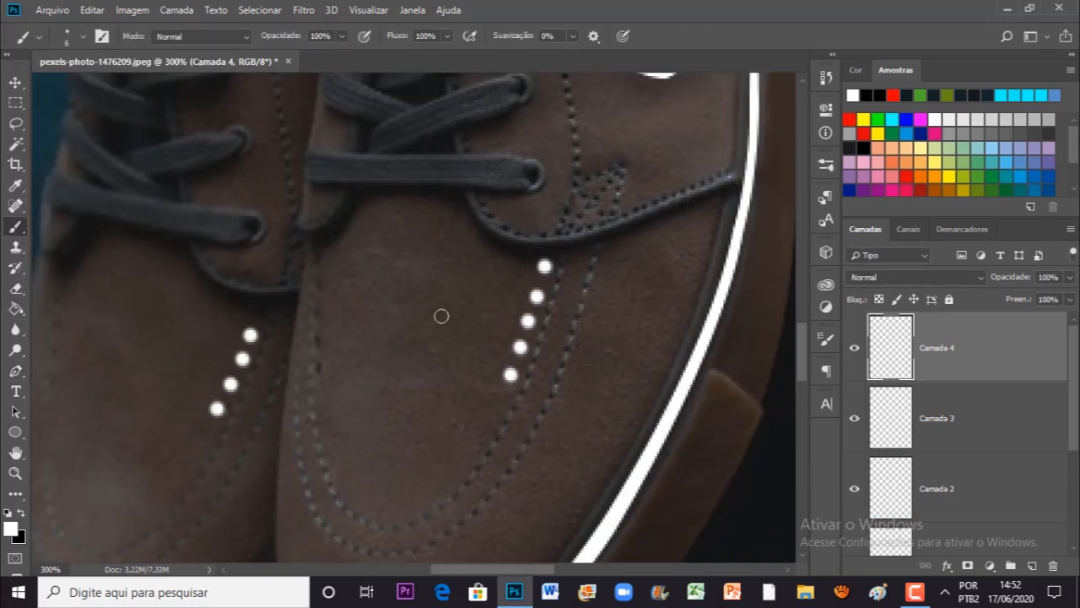
pyautogui.press('v')
pyautogui.hotkey('ctrl', '0')
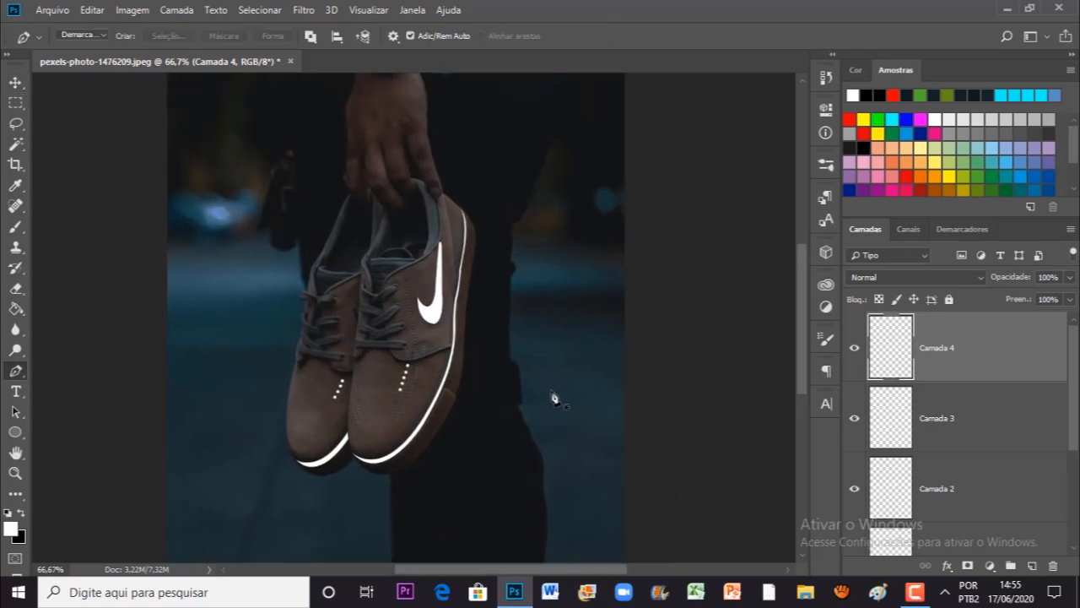
# Step: Toggle the visibility of the drawn layers and inspect the white strips, swoosh and dots up close
pyautogui.moveTo(548, 380); pyautogui.dragTo(498, 372)
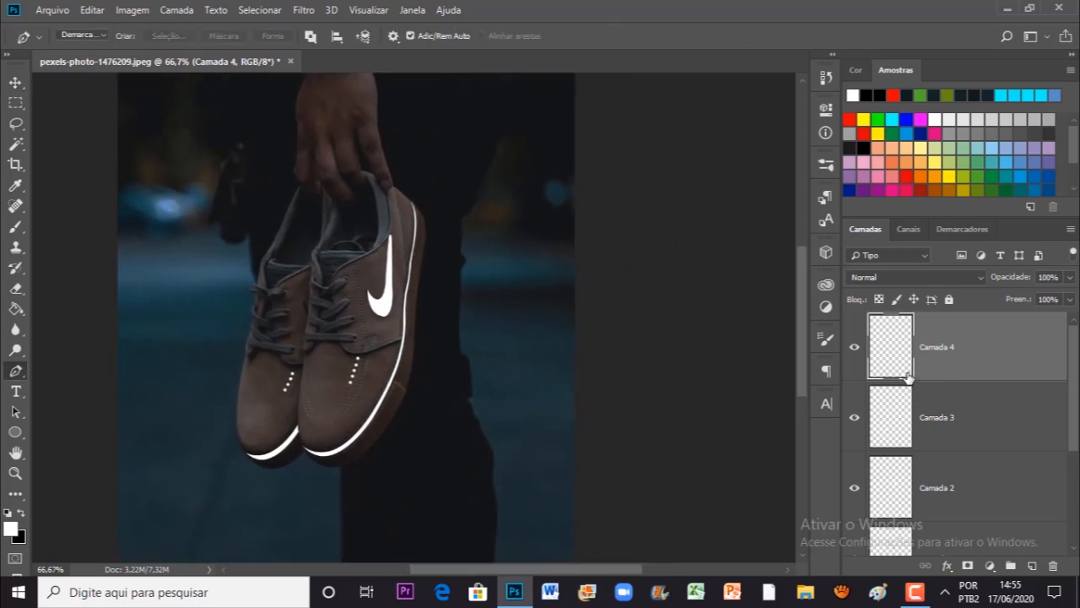
pyautogui.click(857, 349)
pyautogui.click(859, 413)
pyautogui.click(856, 478)
pyautogui.click(856, 480)
pyautogui.moveTo(462, 414); pyautogui.dragTo(536, 400)
pyautogui.hotkey('ctrl', '+')
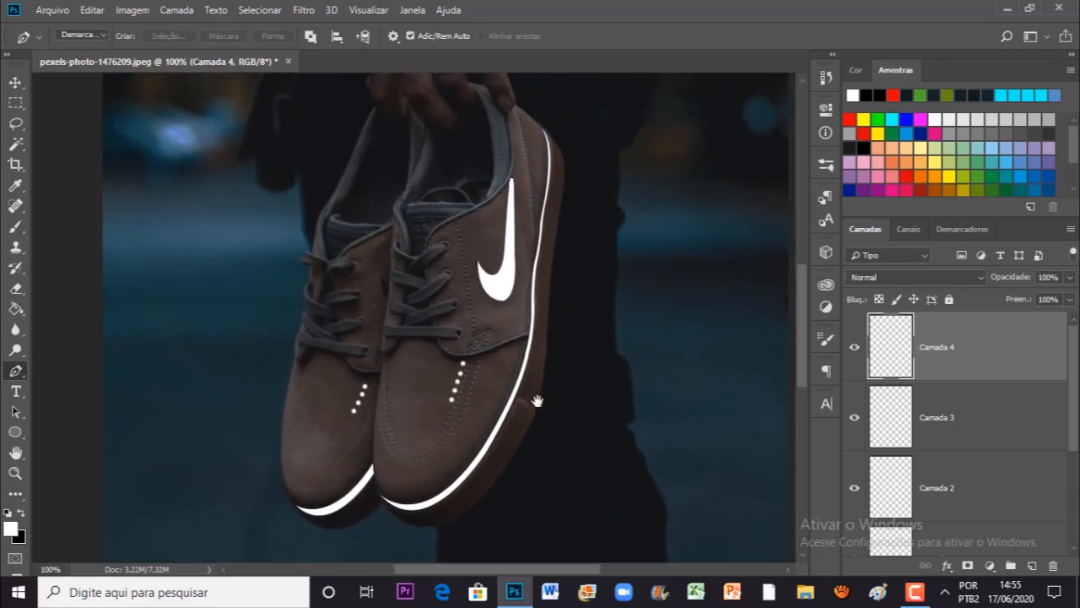
pyautogui.hotkey('ctrl', '+')
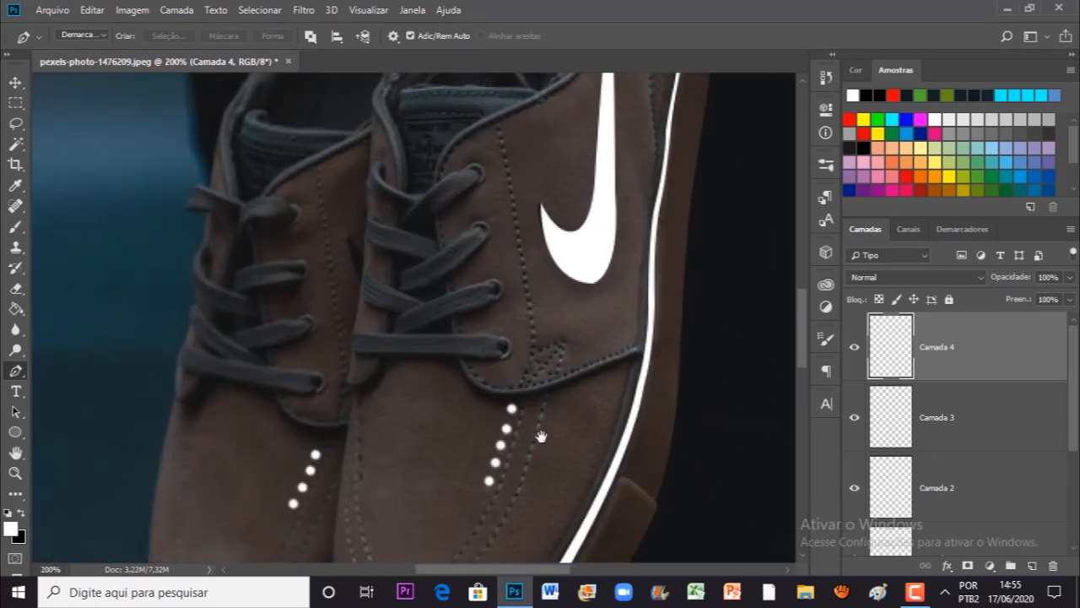
pyautogui.moveTo(537, 400); pyautogui.dragTo(574, 178)
pyautogui.moveTo(465, 347); pyautogui.dragTo(453, 385)
pyautogui.hotkey('ctrl', '-')
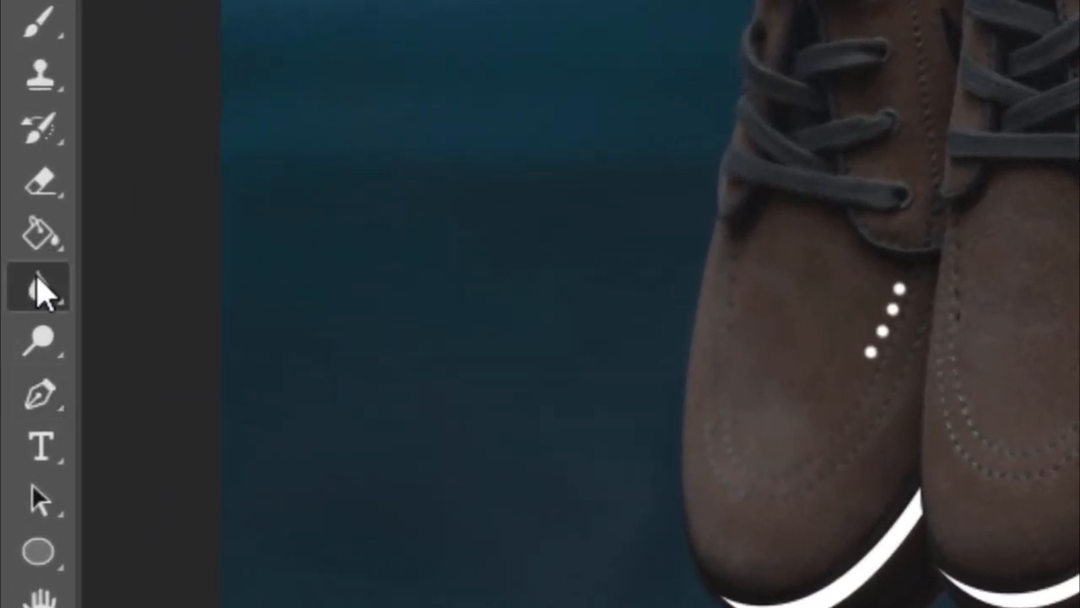
# Step: Soften the edges of the white shapes, including the swoosh on Camada 2, using the Blur tool at 50% strength
pyautogui.click(15, 326)
pyautogui.click(140, 287)
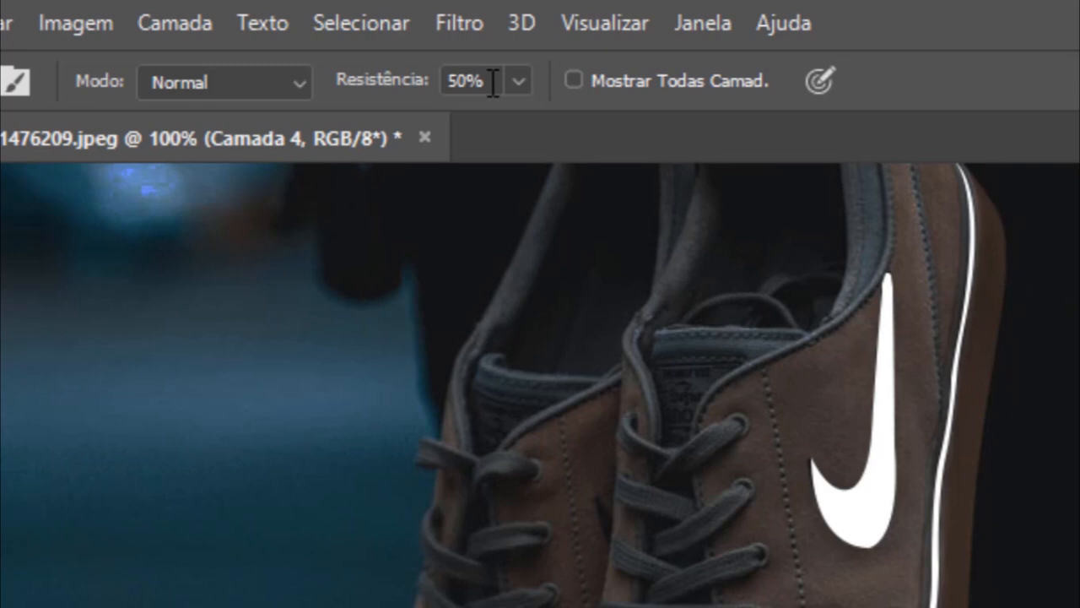
pyautogui.moveTo(493, 81); pyautogui.dragTo(441, 81)
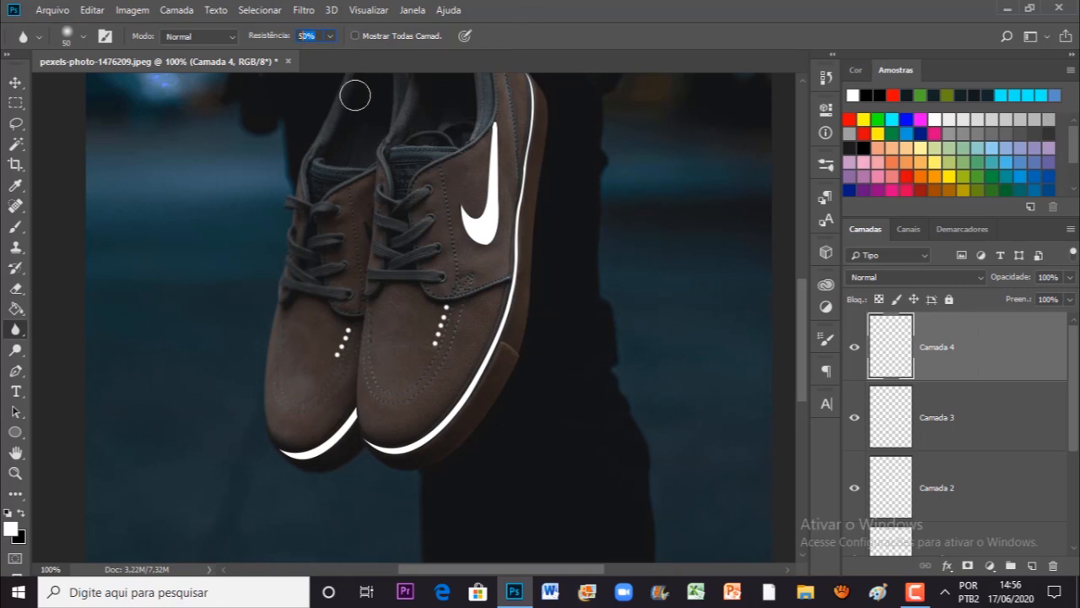
pyautogui.press('space')
pyautogui.moveTo(471, 249)
pyautogui.mouseDown()
pyautogui.moveTo(464, 276)
pyautogui.moveTo(470, 246)
pyautogui.mouseUp()
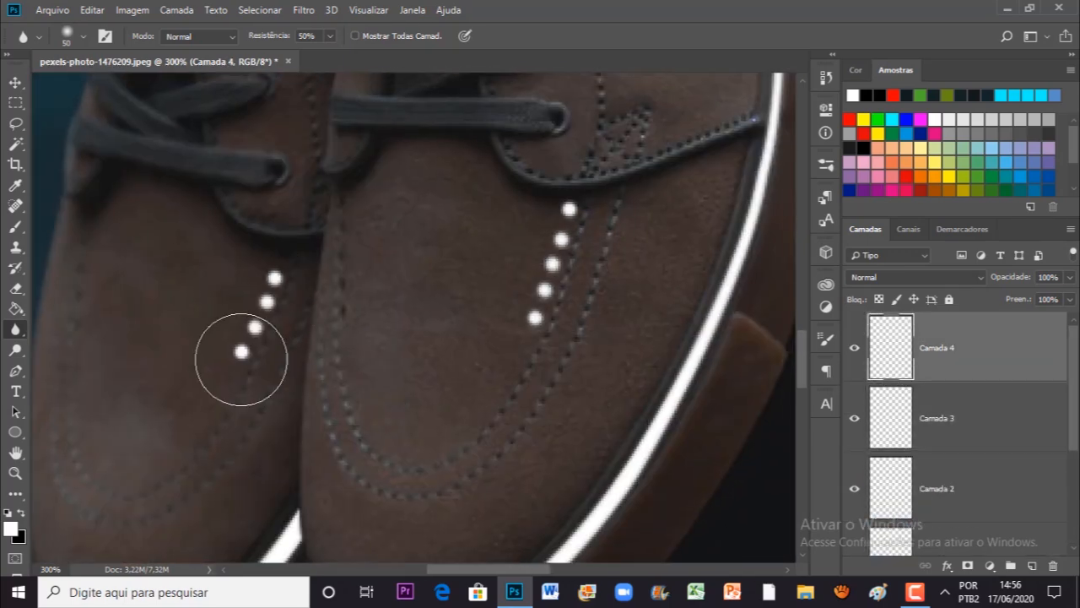
pyautogui.press('v')
pyautogui.hotkey('ctrl', '0')
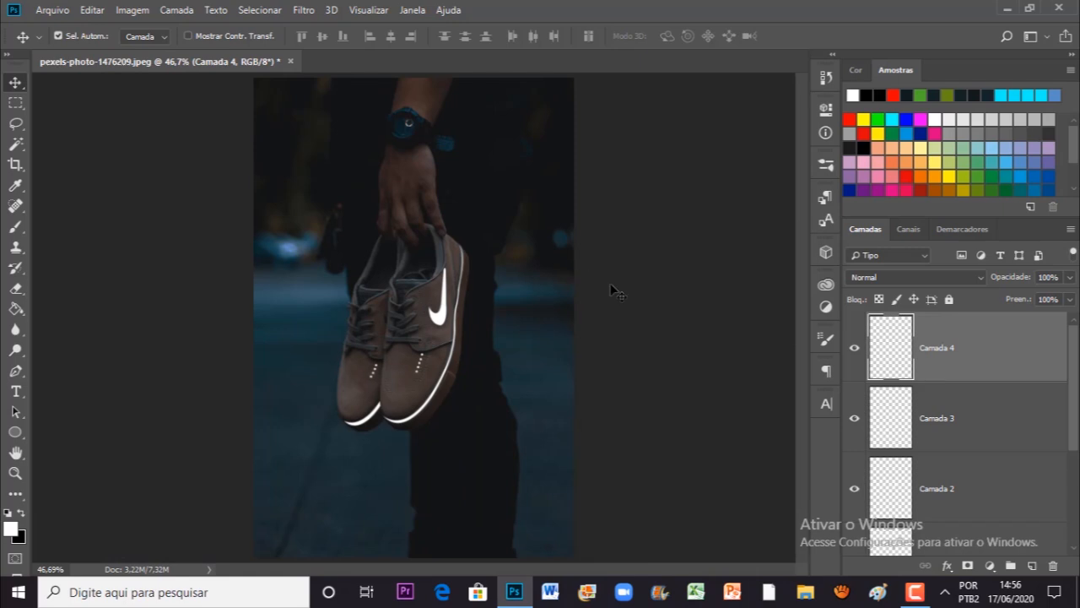
# Step: Select layers Camada 1 through Camada 4 and put them into a new group
pyautogui.hotkey('ctrl', '+')
pyautogui.hotkey('ctrl', '+')
pyautogui.hotkey('ctrl', '+')
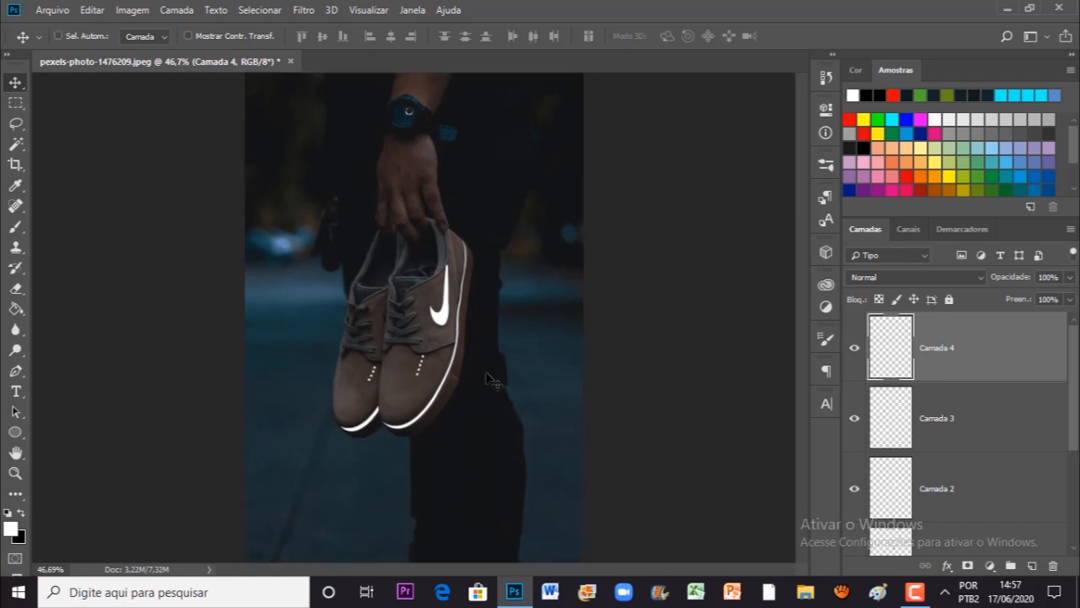
pyautogui.moveTo(566, 383); pyautogui.dragTo(467, 358)
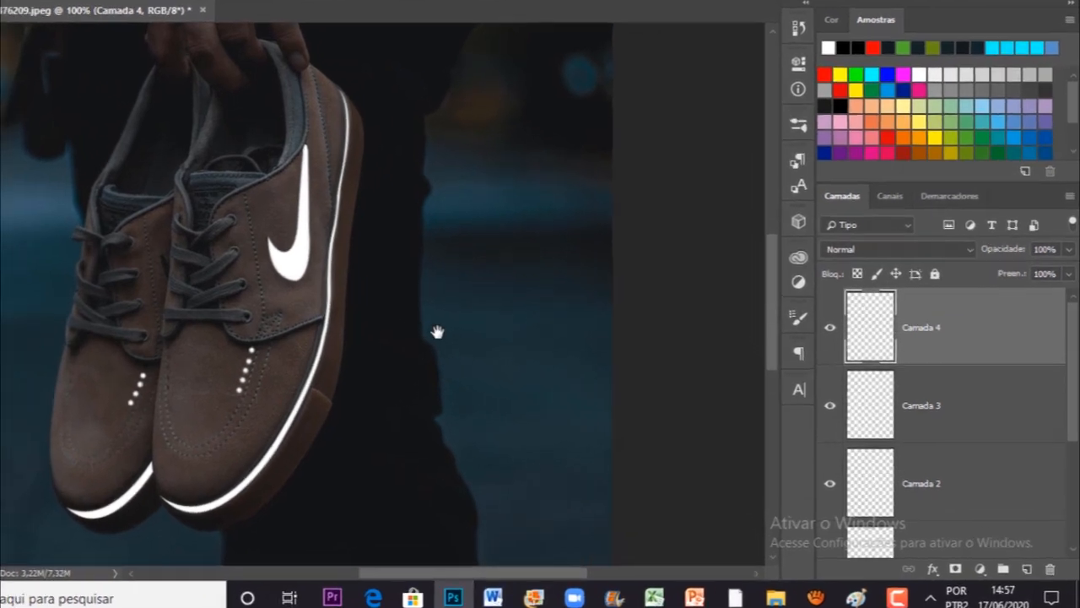
pyautogui.keyDown('ctrl'); pyautogui.click(996, 439); pyautogui.keyUp('ctrl')
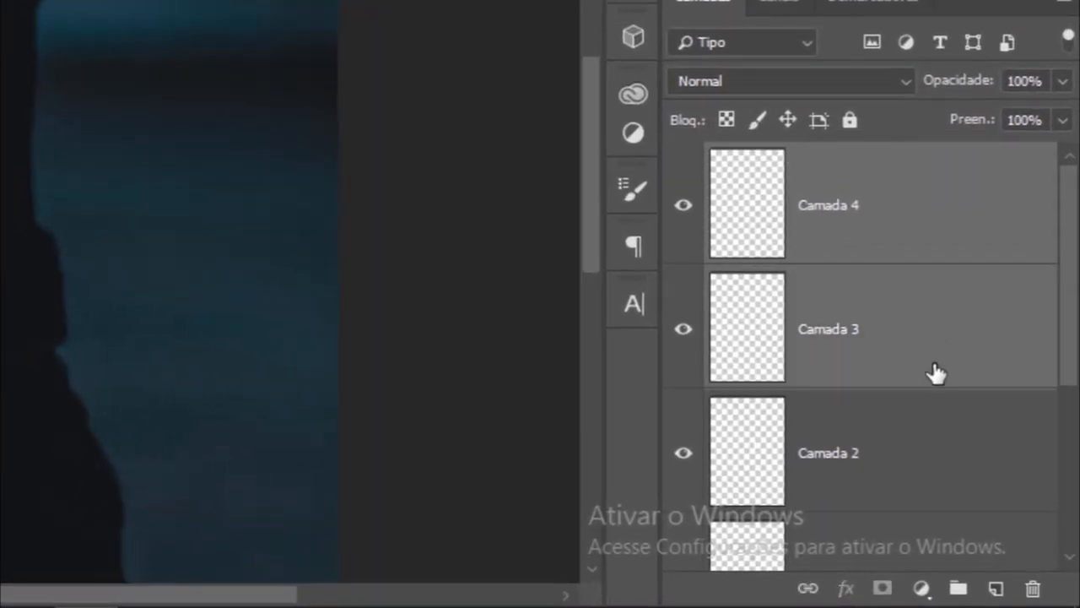
pyautogui.keyDown('ctrl'); pyautogui.click(957, 438); pyautogui.keyUp('ctrl')
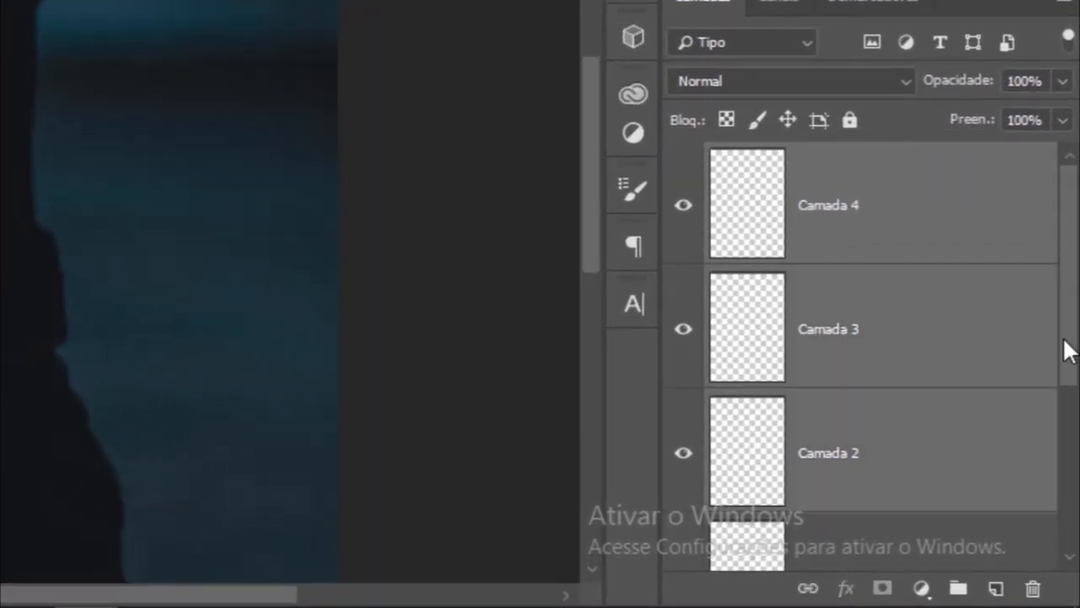
pyautogui.scroll(-3, 1066, 380)
pyautogui.keyDown('ctrl'); pyautogui.click(974, 384); pyautogui.keyUp('ctrl')
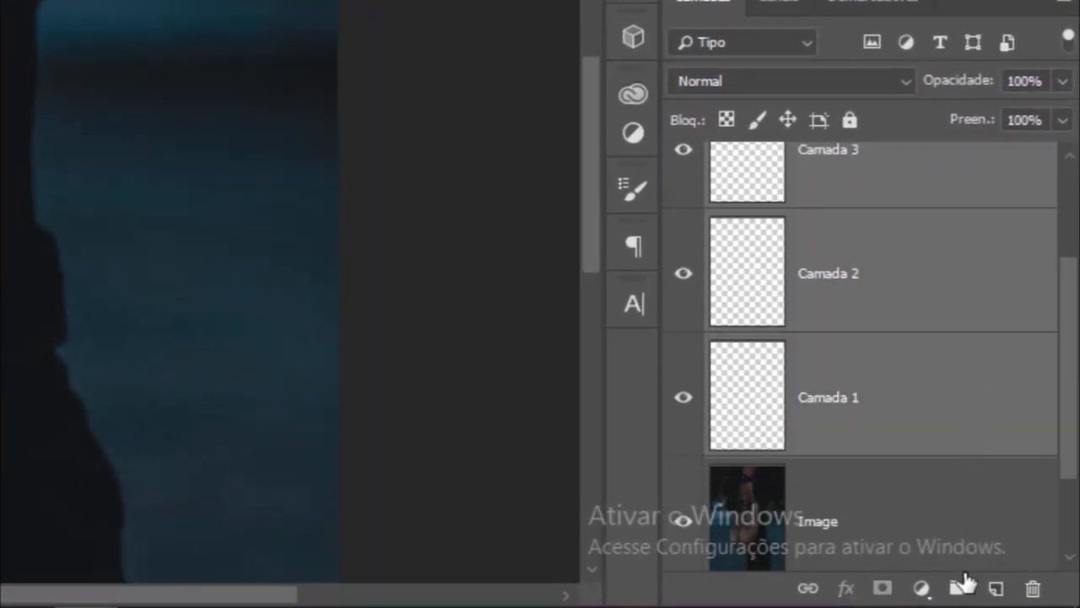
pyautogui.click(959, 594)
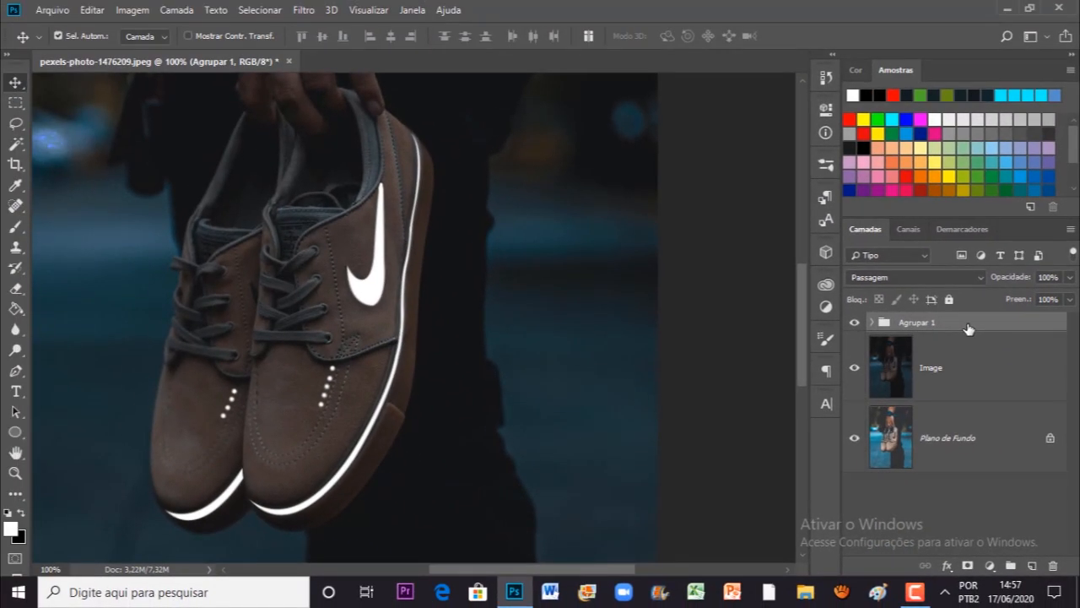
# Step: Add an Outer Glow effect to the group and set its glow colour to cyan blue 00d8ff
pyautogui.doubleClick(970, 329)
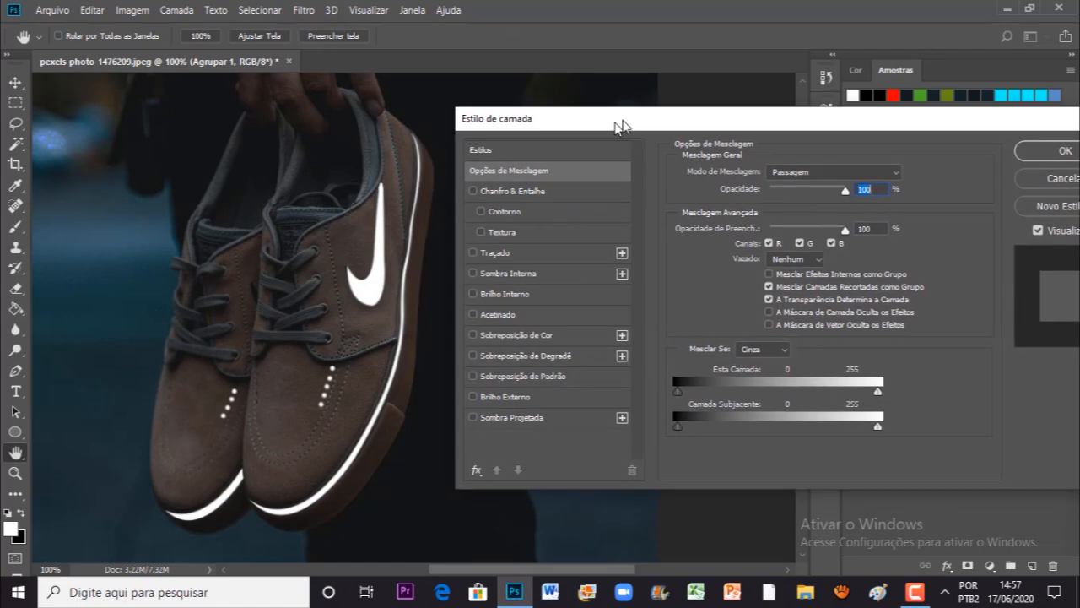
pyautogui.click(520, 393)
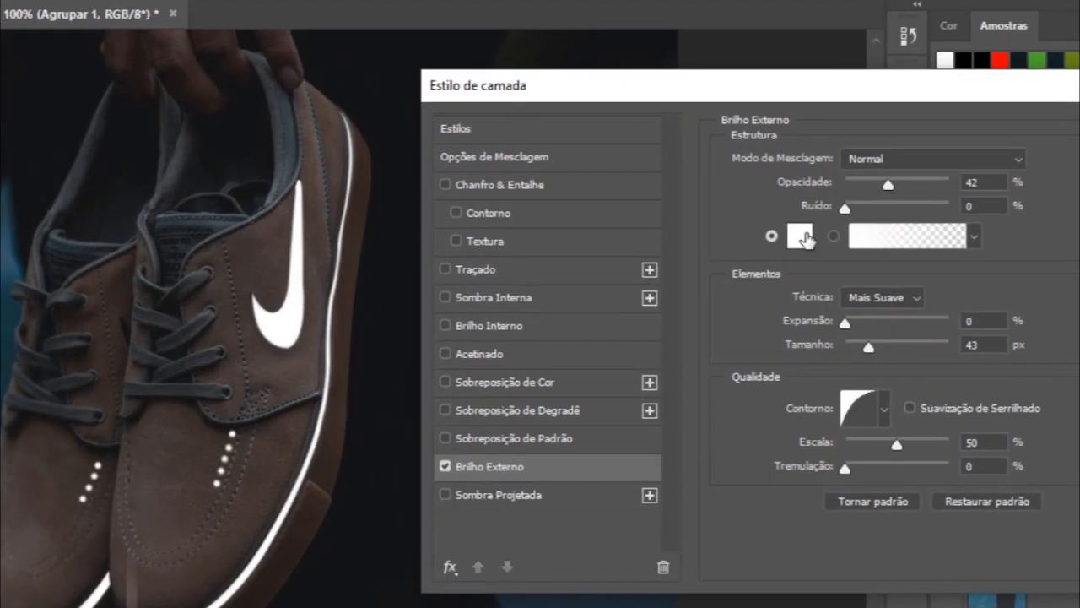
pyautogui.click(801, 236)
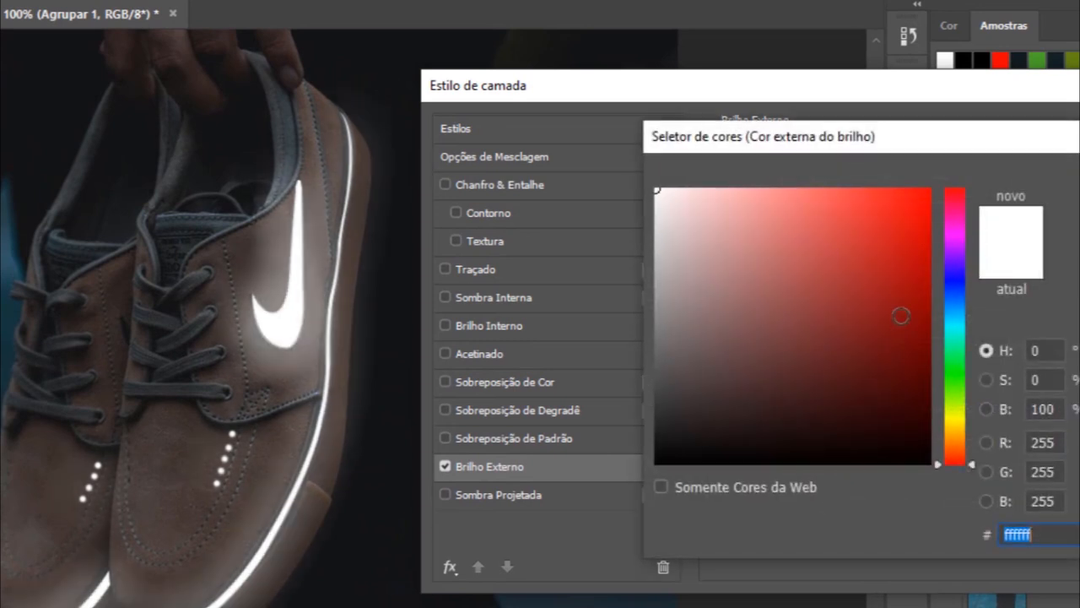
pyautogui.moveTo(957, 323); pyautogui.dragTo(958, 319)
pyautogui.moveTo(899, 221); pyautogui.dragTo(948, 166)
pyautogui.press('Return')
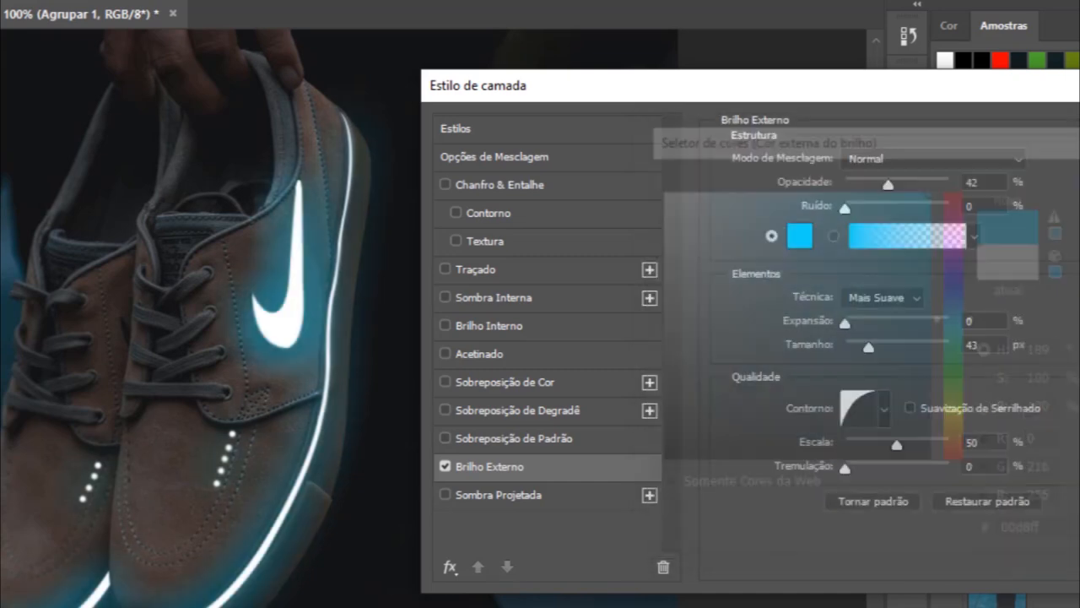
# Step: Set the group's Outer Glow opacity to 74% and its size to 4 px, and apply the layer style
pyautogui.moveTo(890, 183); pyautogui.dragTo(917, 183)
pyautogui.moveTo(688, 186); pyautogui.dragTo(693, 187)
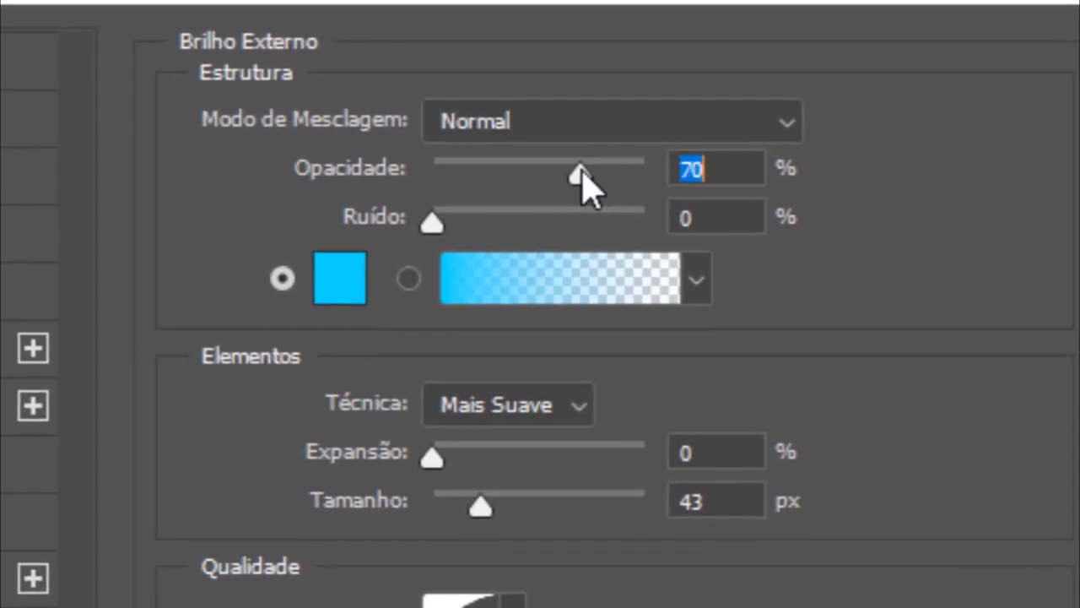
pyautogui.moveTo(591, 186); pyautogui.dragTo(596, 187)
pyautogui.moveTo(512, 276); pyautogui.dragTo(477, 274)
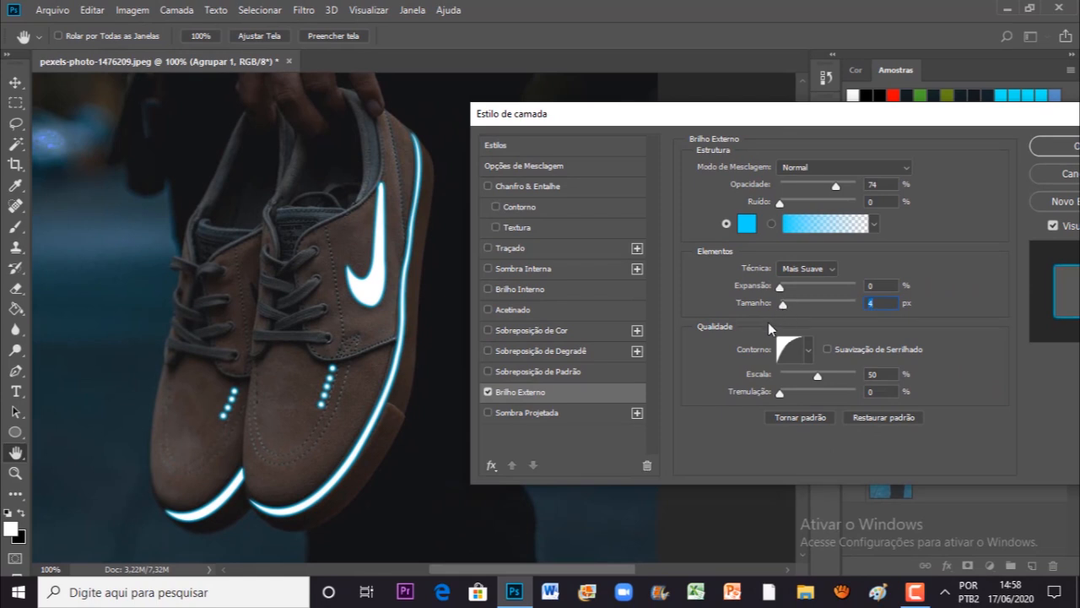
pyautogui.moveTo(764, 122); pyautogui.dragTo(715, 121)
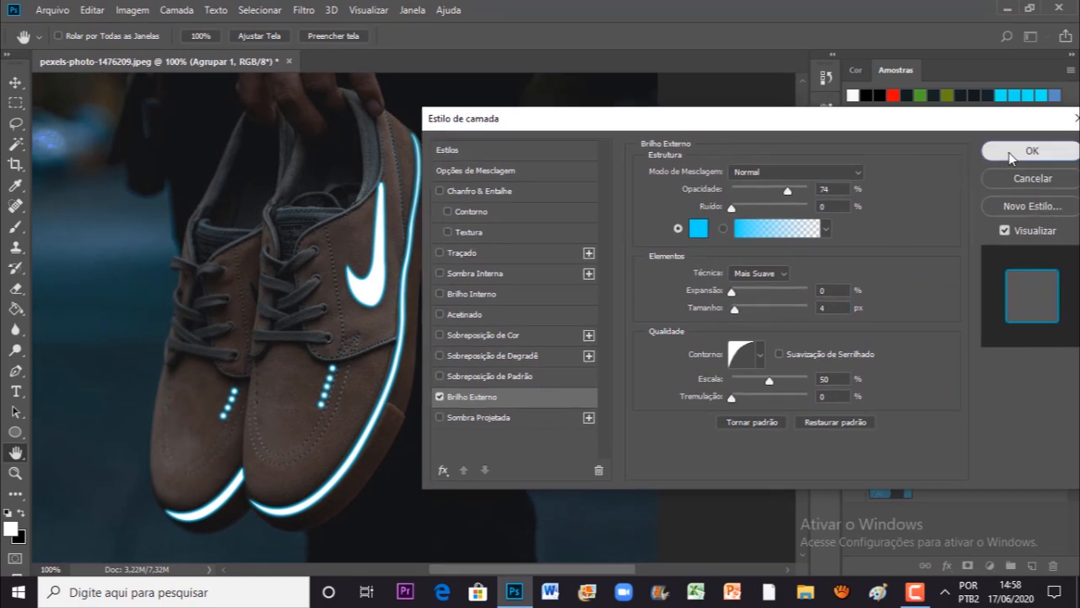
pyautogui.click(1038, 149)
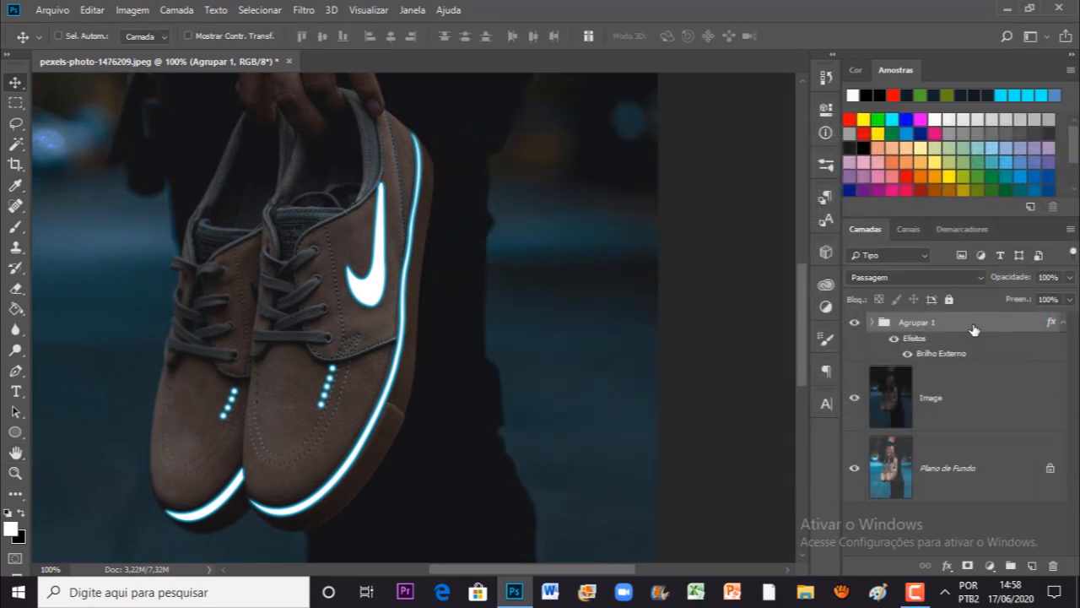
# Step: Duplicate the glowing group and give the original Agrupar 1 a wider Outer Glow of 46 px at 45% opacity
pyautogui.hotkey('ctrl', 'j')
pyautogui.click(950, 405)
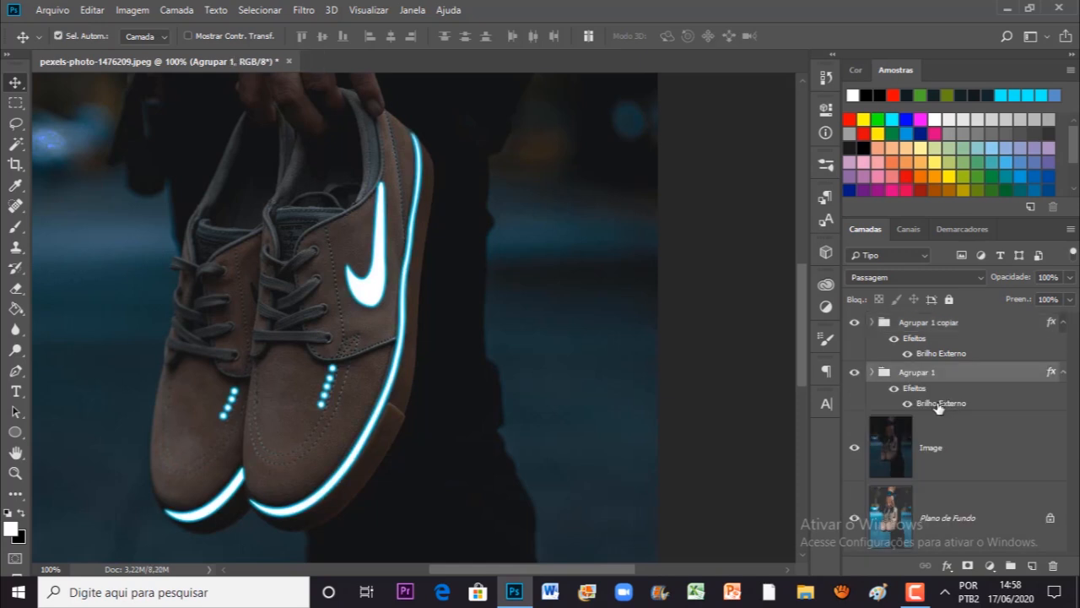
pyautogui.doubleClick(939, 405)
pyautogui.moveTo(610, 125); pyautogui.dragTo(660, 119)
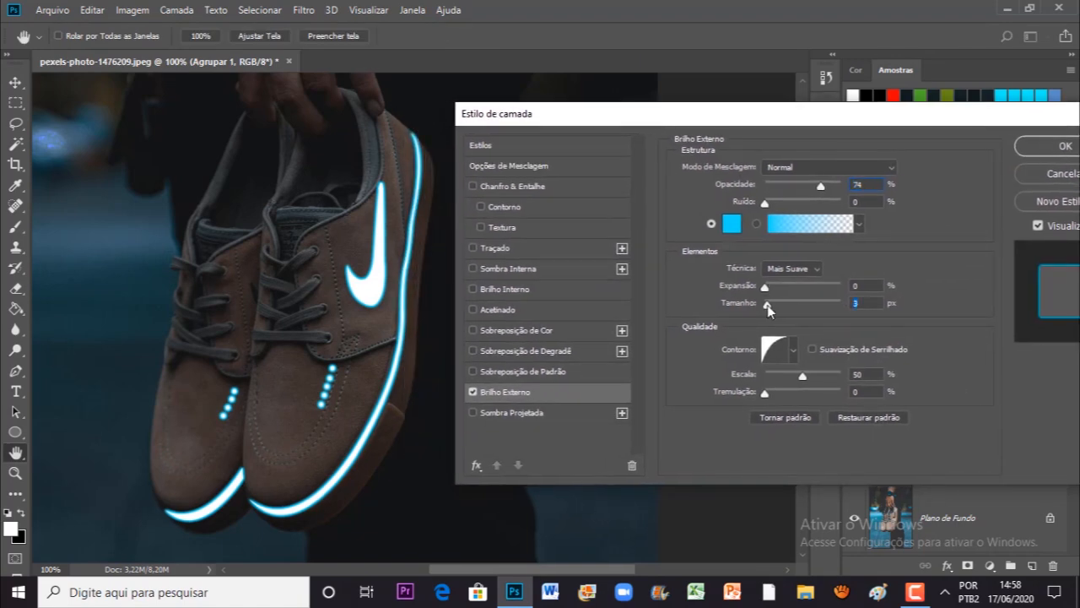
pyautogui.moveTo(768, 305); pyautogui.dragTo(779, 307)
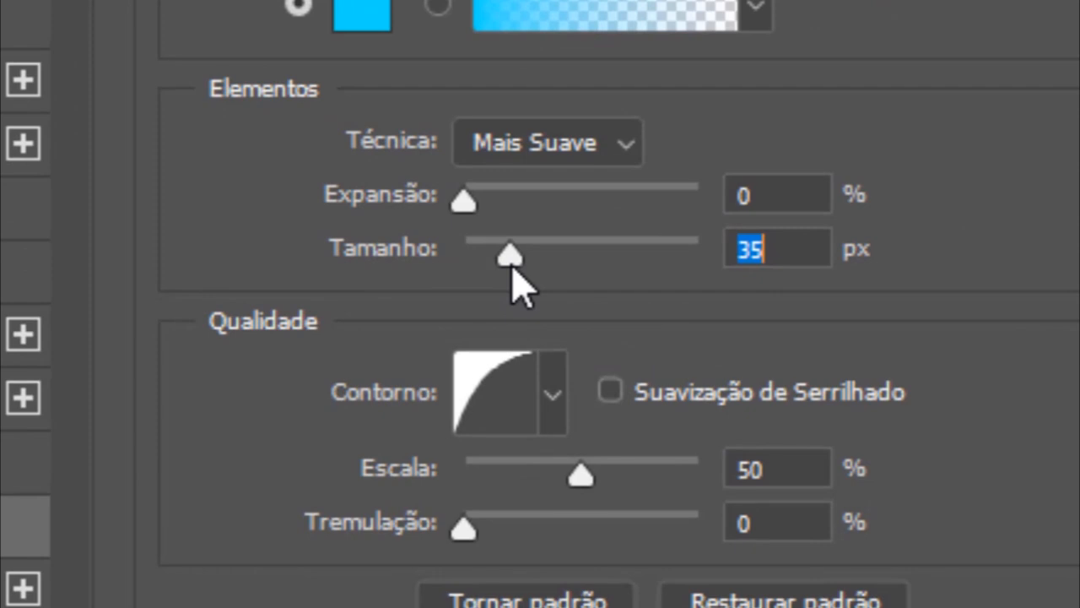
pyautogui.moveTo(513, 268); pyautogui.dragTo(784, 309)
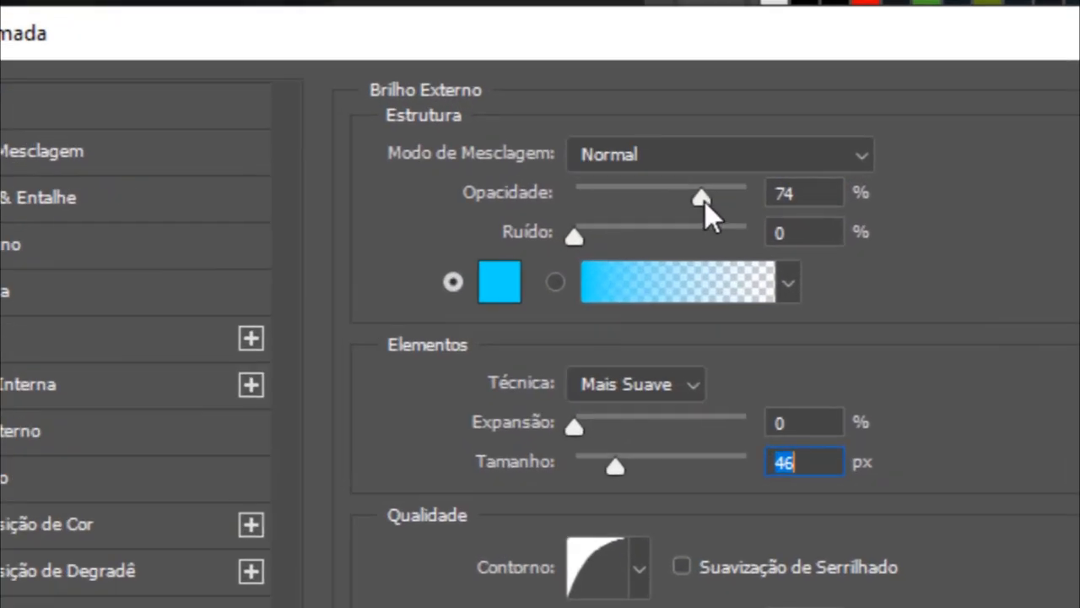
pyautogui.moveTo(821, 185); pyautogui.dragTo(813, 186)
pyautogui.moveTo(619, 202)
pyautogui.mouseDown()
pyautogui.moveTo(564, 193)
pyautogui.moveTo(601, 213)
pyautogui.mouseUp()
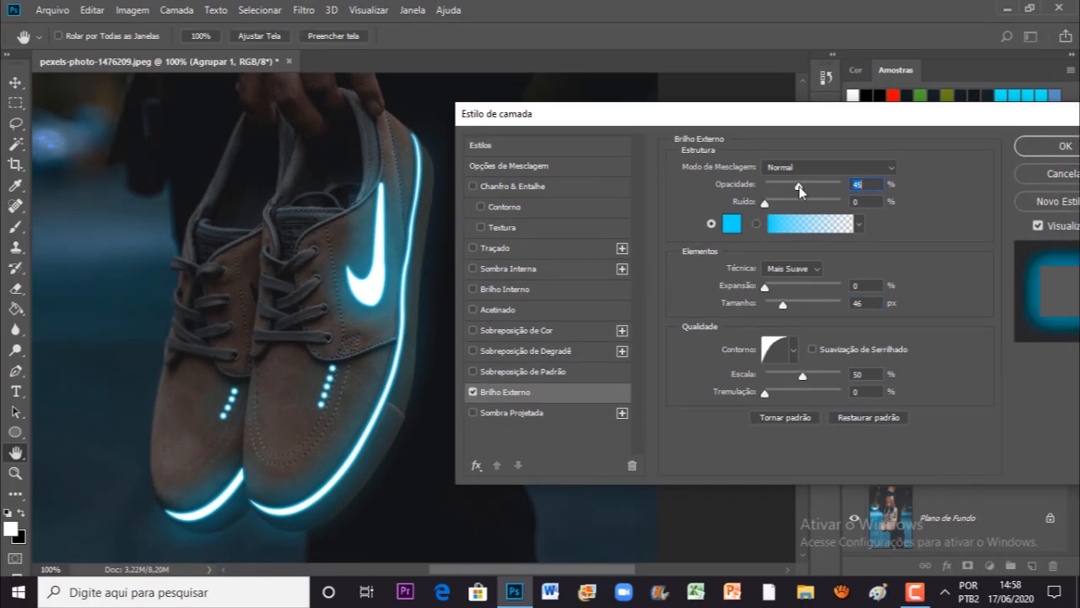
pyautogui.click(1031, 154)
# Step: Create a new empty layer above Agrupar 1 copiar
pyautogui.hotkey('ctrl', '0')
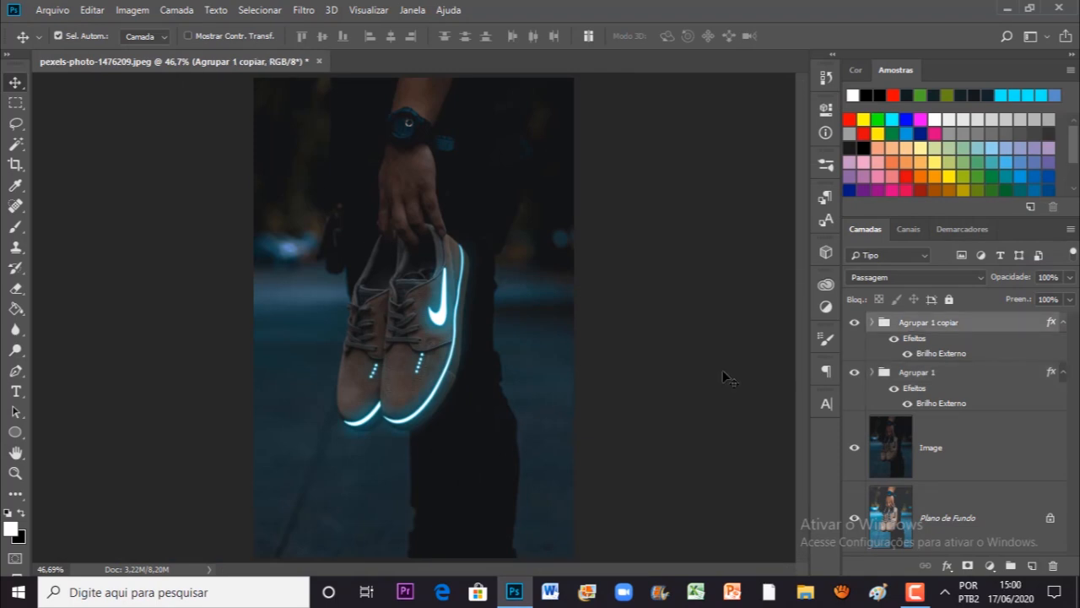
pyautogui.hotkey('ctrl', '+')
pyautogui.hotkey('ctrl', '+')
pyautogui.hotkey('ctrl', '+')
pyautogui.hotkey('ctrl', '+')
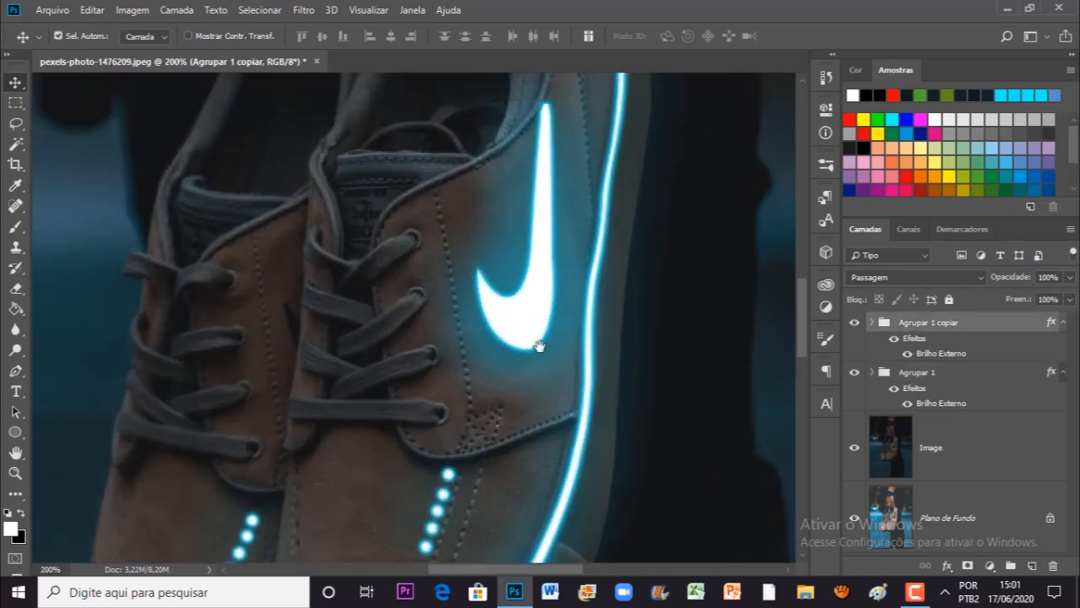
pyautogui.moveTo(451, 261); pyautogui.dragTo(509, 431)
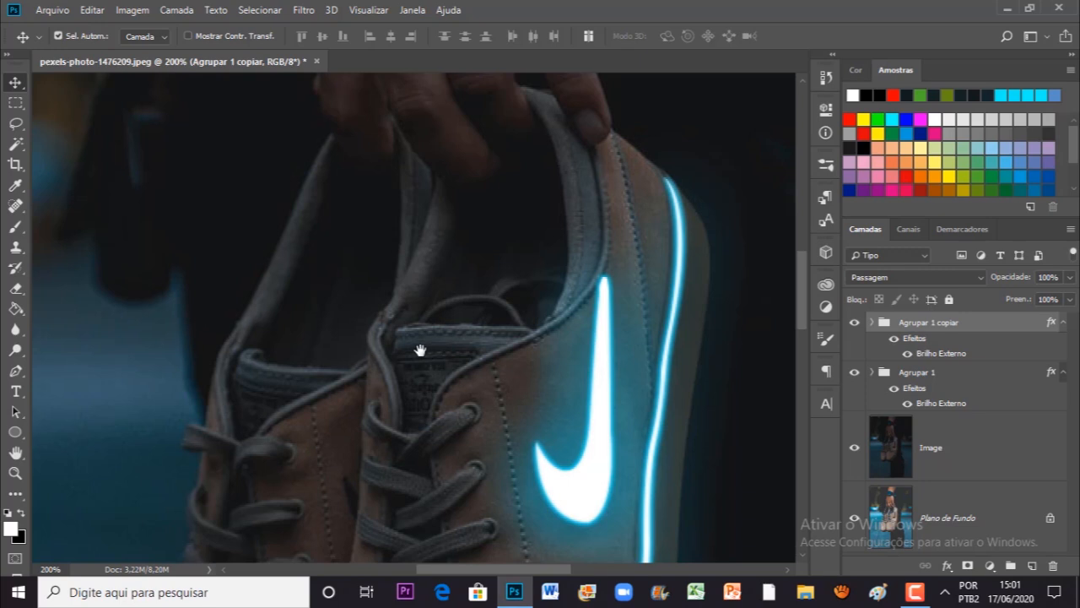
pyautogui.moveTo(426, 348); pyautogui.dragTo(408, 339)
pyautogui.moveTo(536, 435); pyautogui.dragTo(535, 450)
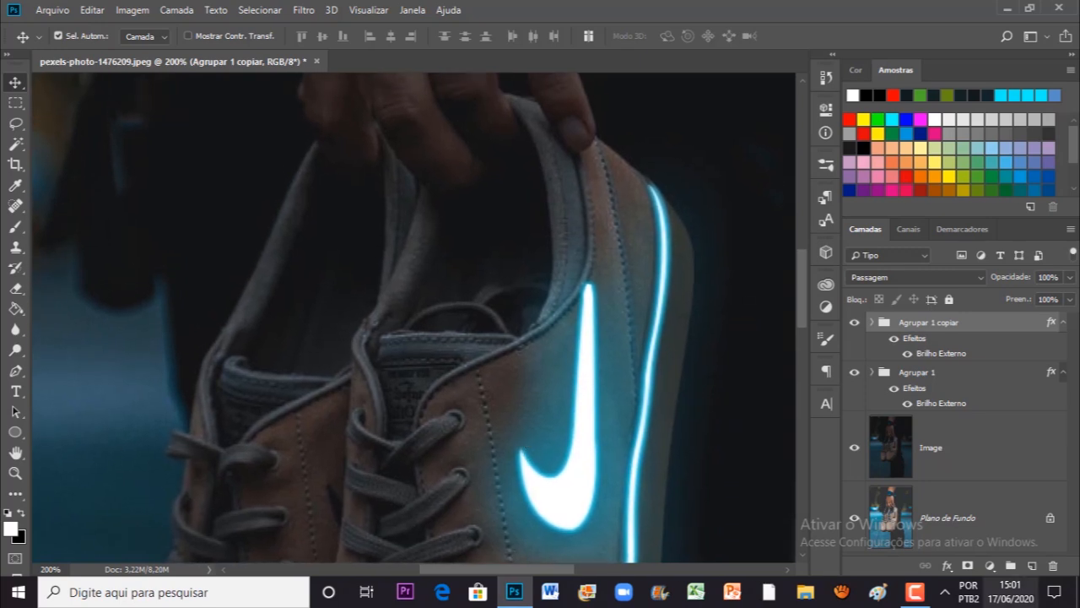
pyautogui.click(1032, 565)
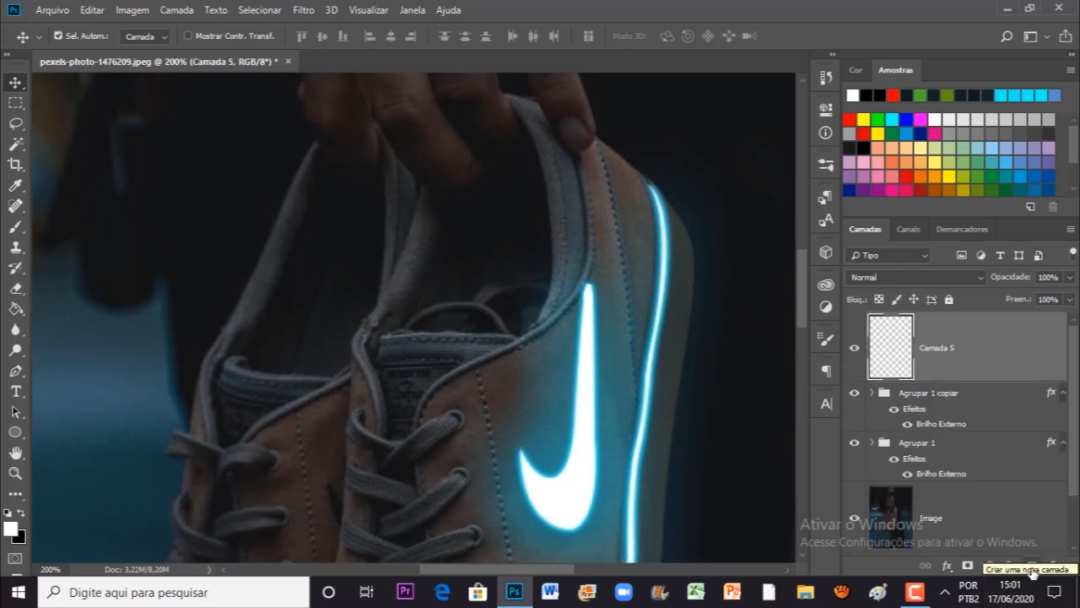
# Step: Outline the rear shoe's inner opening with a closed Pen path above the tongue and convert it to a selection
pyautogui.click(17, 372)
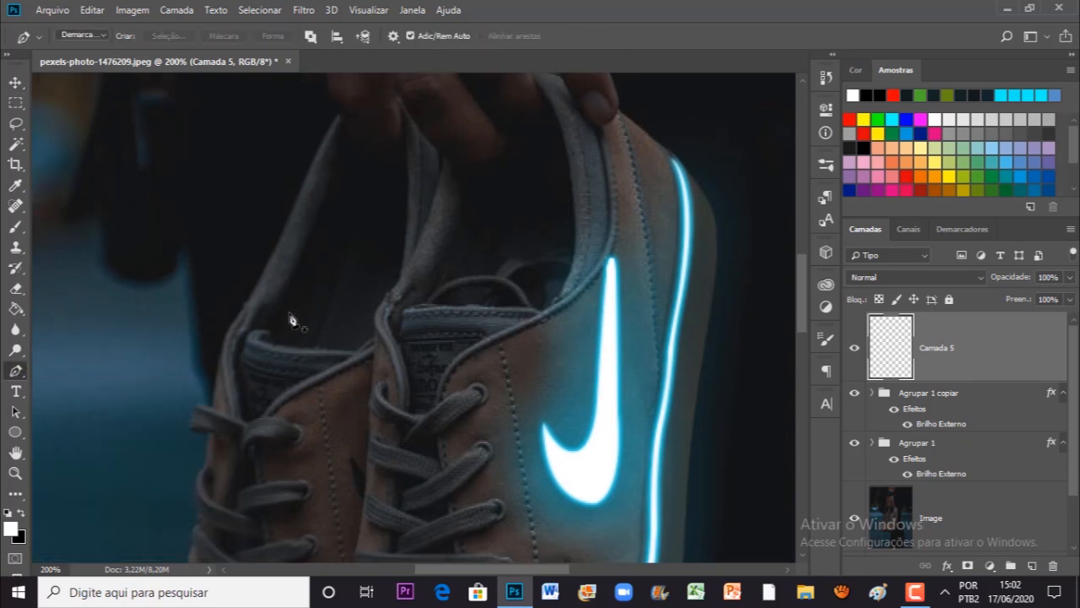
pyautogui.hotkey('ctrl', '+')
pyautogui.moveTo(336, 339); pyautogui.dragTo(442, 413)
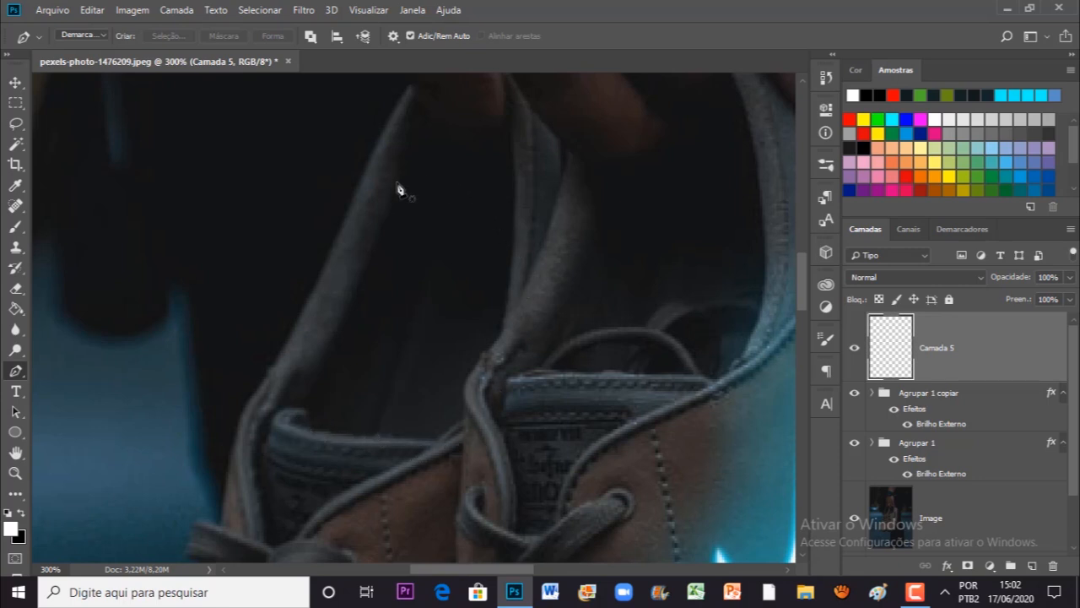
pyautogui.click(438, 441)
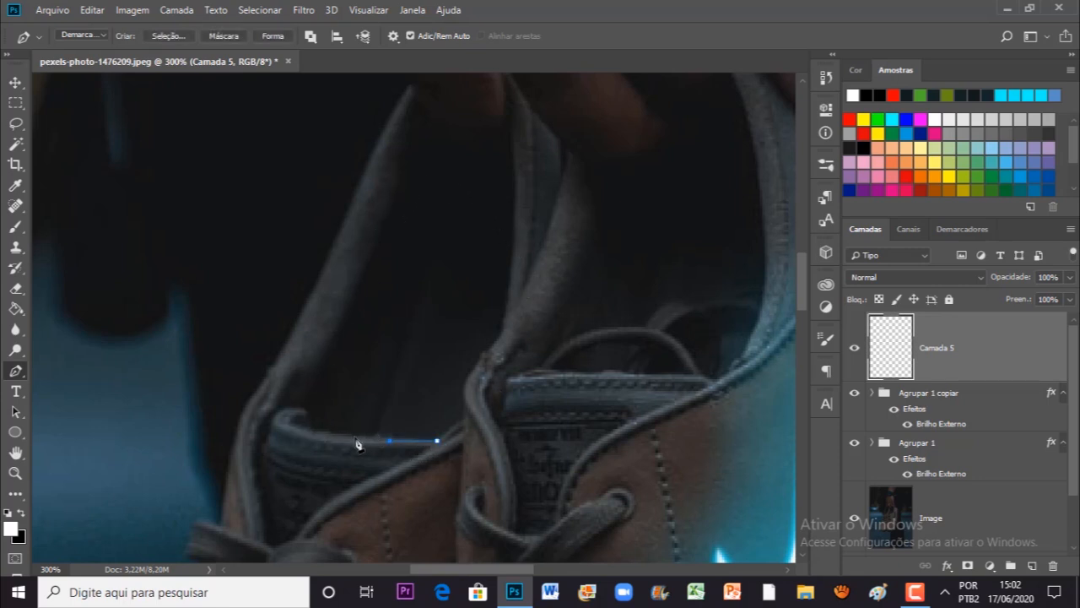
pyautogui.click(416, 154)
pyautogui.click(464, 151)
pyautogui.click(508, 174)
pyautogui.click(513, 251)
pyautogui.click(506, 315)
pyautogui.click(476, 360)
pyautogui.click(461, 400)
pyautogui.click(438, 441)
pyautogui.rightClick(411, 400)
pyautogui.click(473, 140)
pyautogui.click(630, 144)
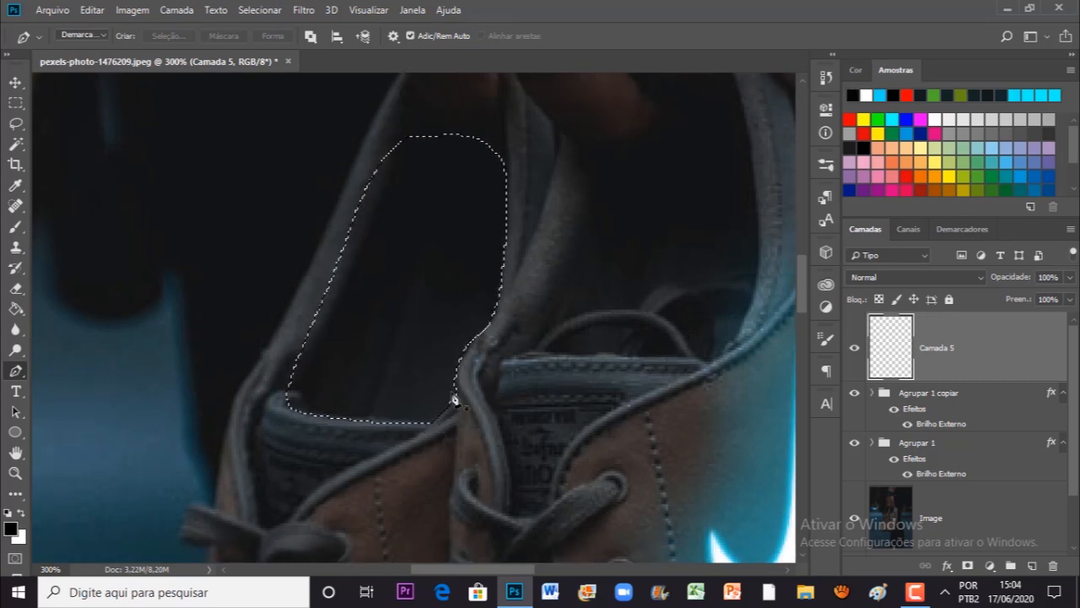
# Step: Choose the Brush tool and set the foreground colour to cyan blue 00d8ff
pyautogui.click(16, 226)
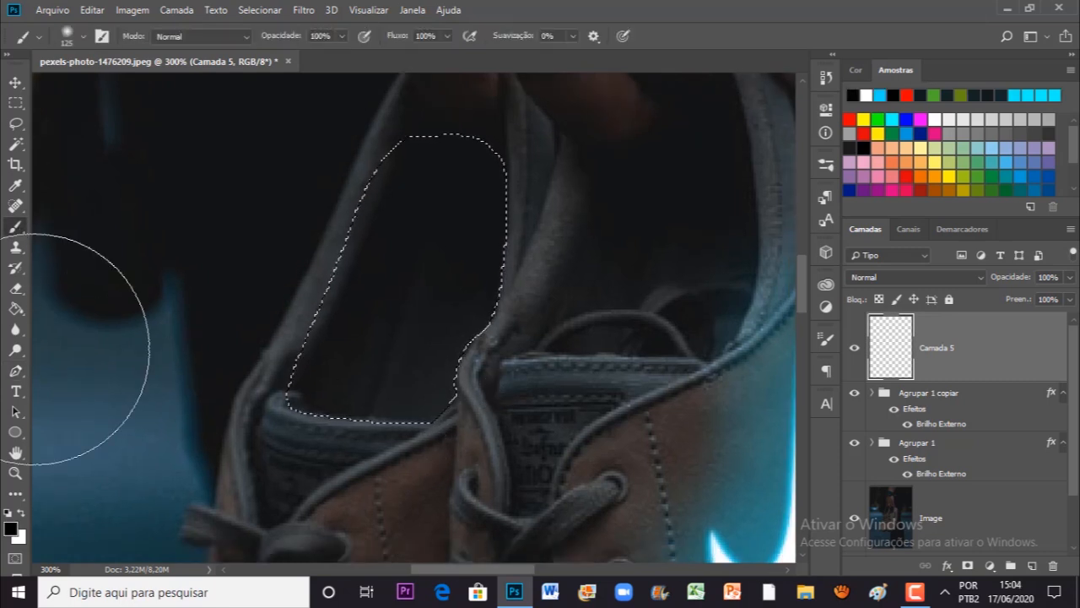
pyautogui.click(10, 527)
pyautogui.click(866, 282)
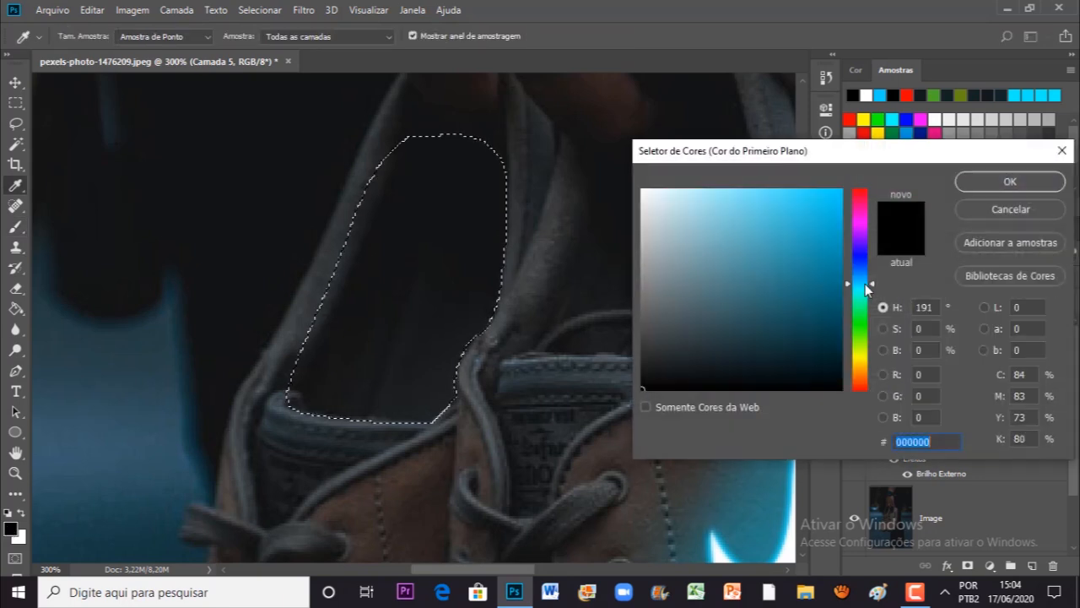
pyautogui.write('00c0ff')
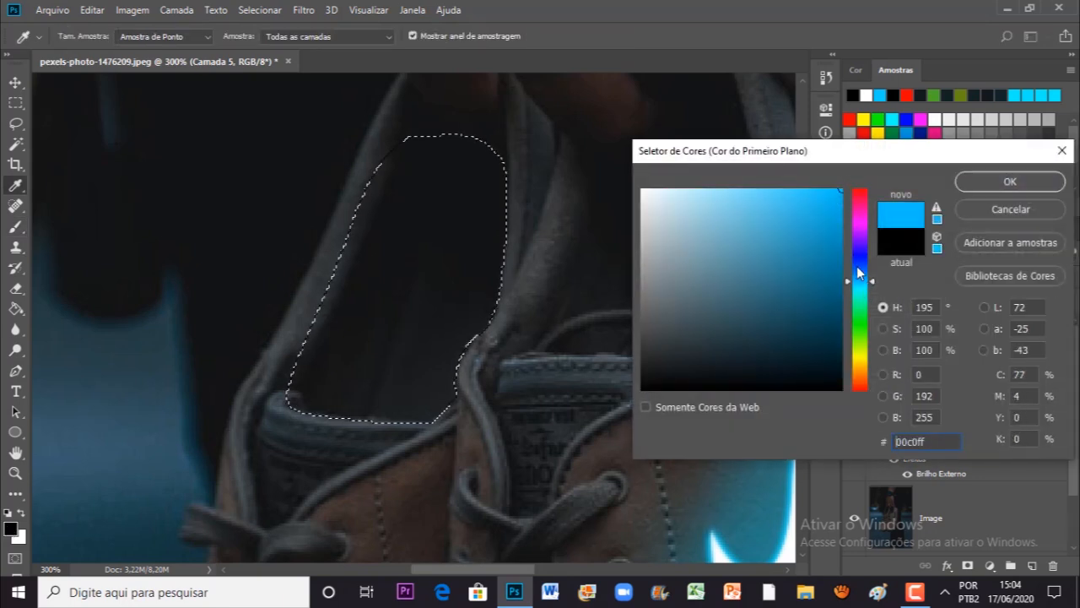
pyautogui.moveTo(866, 282); pyautogui.dragTo(868, 285)
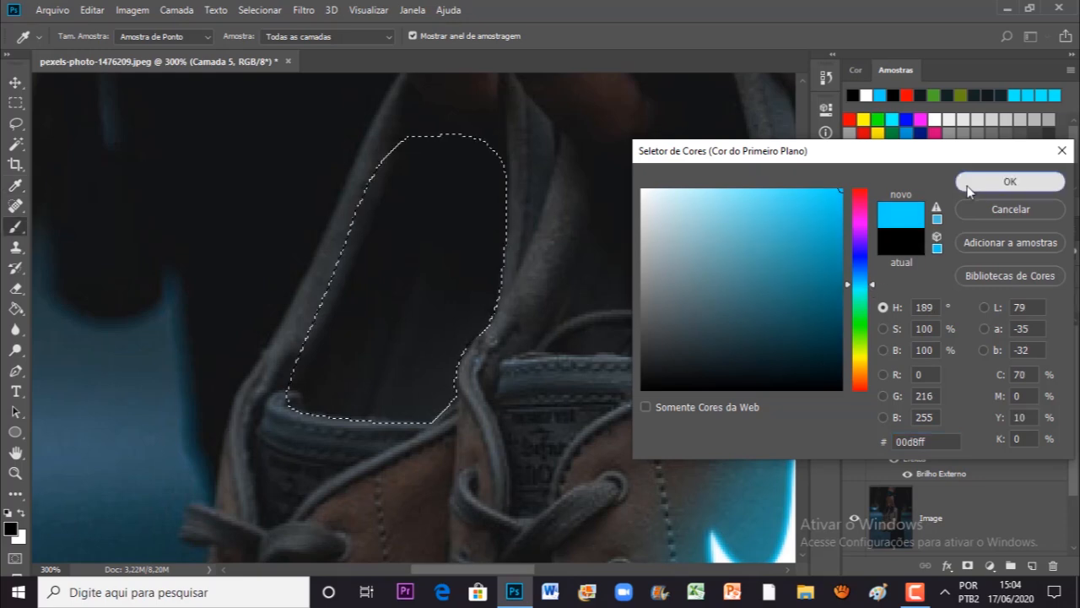
pyautogui.click(1011, 181)
# Step: Paint a cyan glow inside the selected shoe opening from the tongue upward, enlarging the soft brush to 200 px and undoing the last stroke
pyautogui.press('b')
pyautogui.moveTo(390, 397)
pyautogui.mouseDown()
pyautogui.moveTo(391, 346)
pyautogui.moveTo(377, 381)
pyautogui.moveTo(444, 380)
pyautogui.moveTo(450, 365)
pyautogui.moveTo(431, 359)
pyautogui.moveTo(415, 367)
pyautogui.moveTo(409, 395)
pyautogui.moveTo(419, 407)
pyautogui.moveTo(423, 385)
pyautogui.moveTo(440, 380)
pyautogui.moveTo(435, 413)
pyautogui.mouseUp()
pyautogui.hotkey('ctrl', '-')
pyautogui.press(']')
pyautogui.press(']')
pyautogui.press(']')
pyautogui.hotkey('ctrl', 'z')
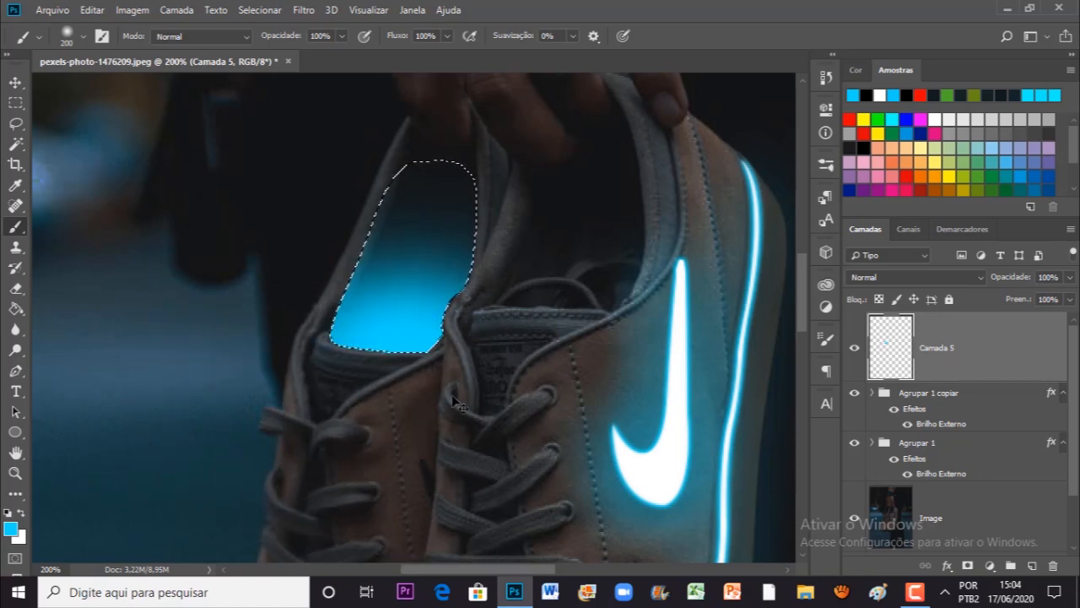
# Step: Deselect the rear shoe's opening and create a new empty layer above its cyan glow layer
pyautogui.hotkey('ctrl', 'd')
pyautogui.moveTo(419, 361); pyautogui.dragTo(354, 369)
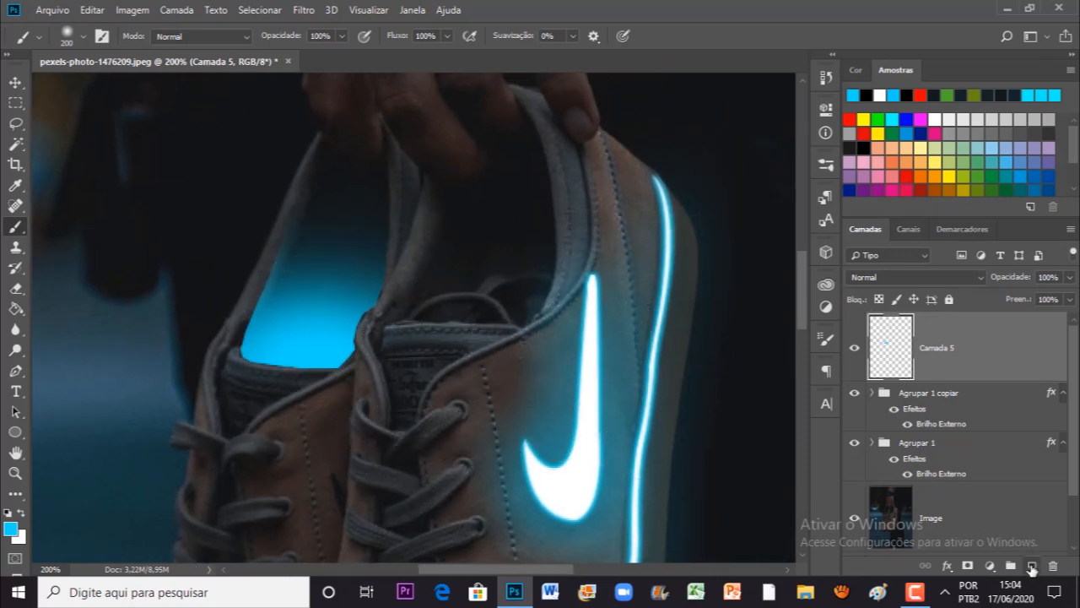
pyautogui.click(1032, 565)
# Step: Outline the front shoe's inner opening with a closed Pen path above the tongue and convert it to a selection
pyautogui.click(15, 372)
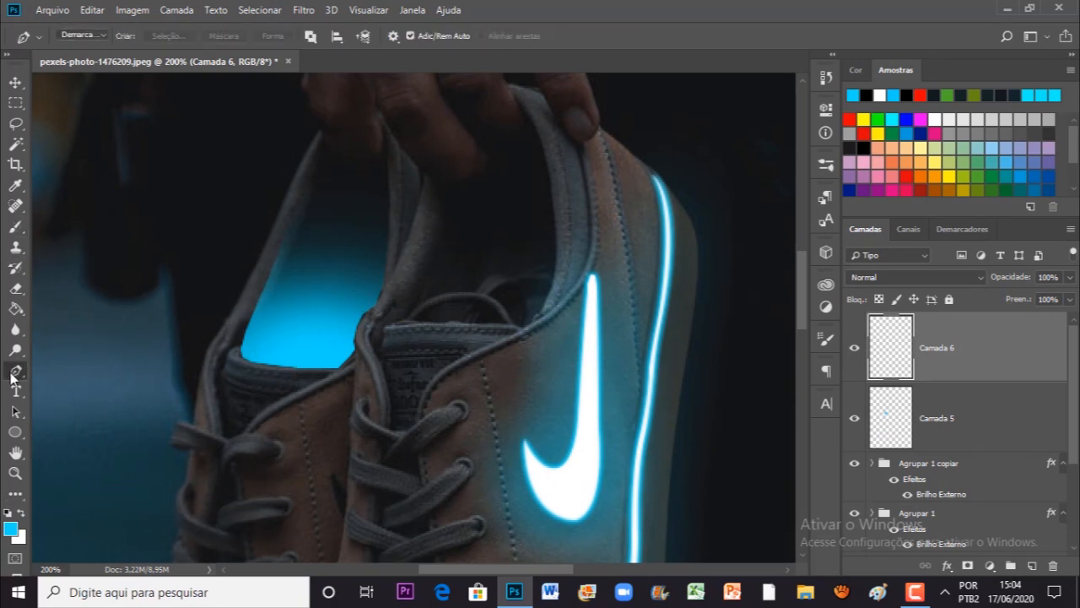
pyautogui.scroll(1, 518, 270)
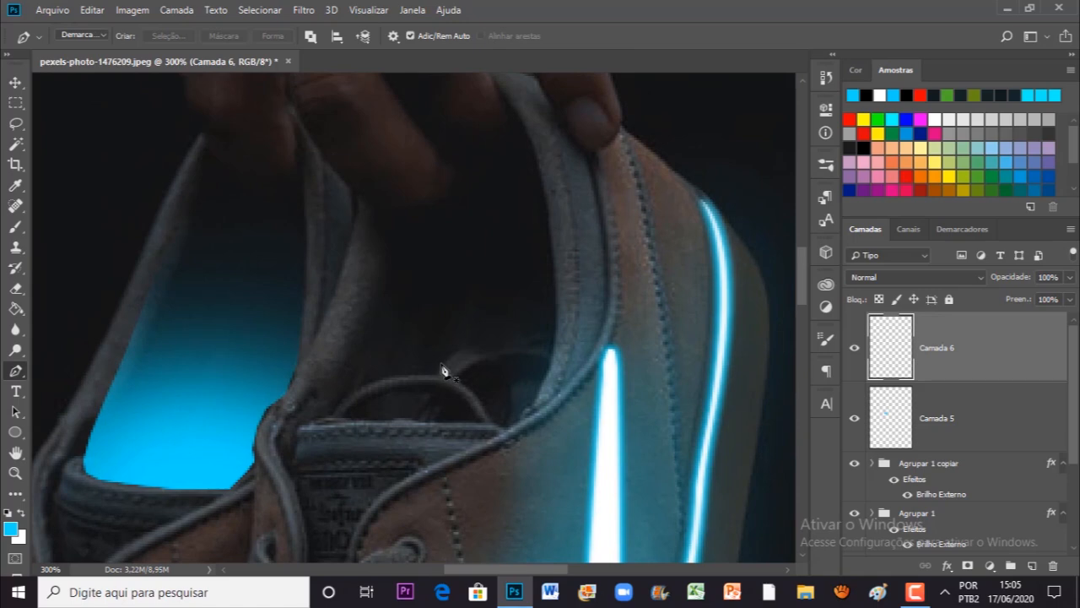
pyautogui.click(302, 425)
pyautogui.click(364, 422)
pyautogui.click(402, 422)
pyautogui.click(446, 422)
pyautogui.click(489, 422)
pyautogui.click(501, 427)
pyautogui.click(519, 422)
pyautogui.click(540, 391)
pyautogui.click(543, 179)
pyautogui.click(495, 189)
pyautogui.click(414, 217)
pyautogui.click(369, 257)
pyautogui.click(302, 424)
pyautogui.rightClick(373, 394)
pyautogui.click(418, 140)
pyautogui.press('Return')
# Step: Paint a soft cyan glow inside the selected front shoe opening with the Brush tool, strongest near the tongue
pyautogui.click(17, 226)
pyautogui.moveTo(388, 397)
pyautogui.mouseDown()
pyautogui.moveTo(429, 482)
pyautogui.moveTo(512, 422)
pyautogui.moveTo(560, 429)
pyautogui.moveTo(522, 493)
pyautogui.mouseUp()
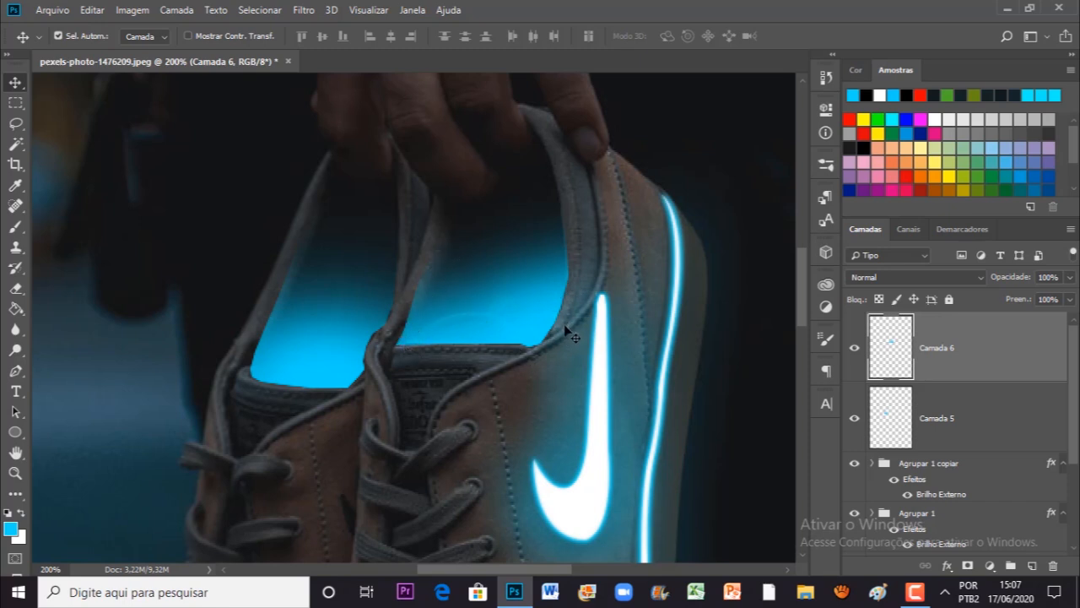
# Step: Apply a Gaussian Blur with a 5.0 pixel radius to the front shoe's glow layer
pyautogui.click(303, 12)
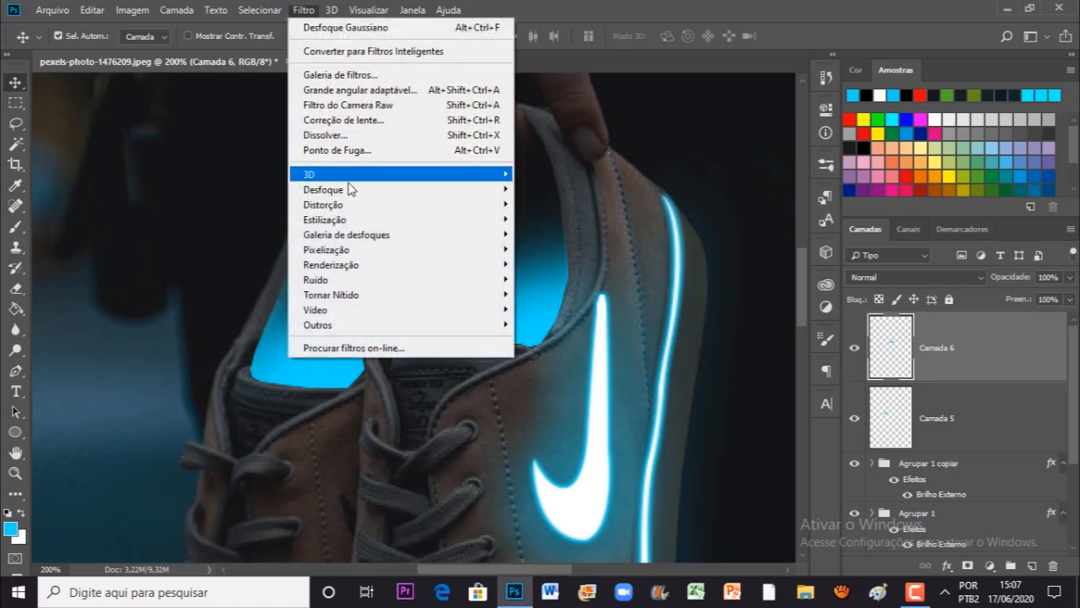
pyautogui.moveTo(348, 187)
pyautogui.click(553, 280)
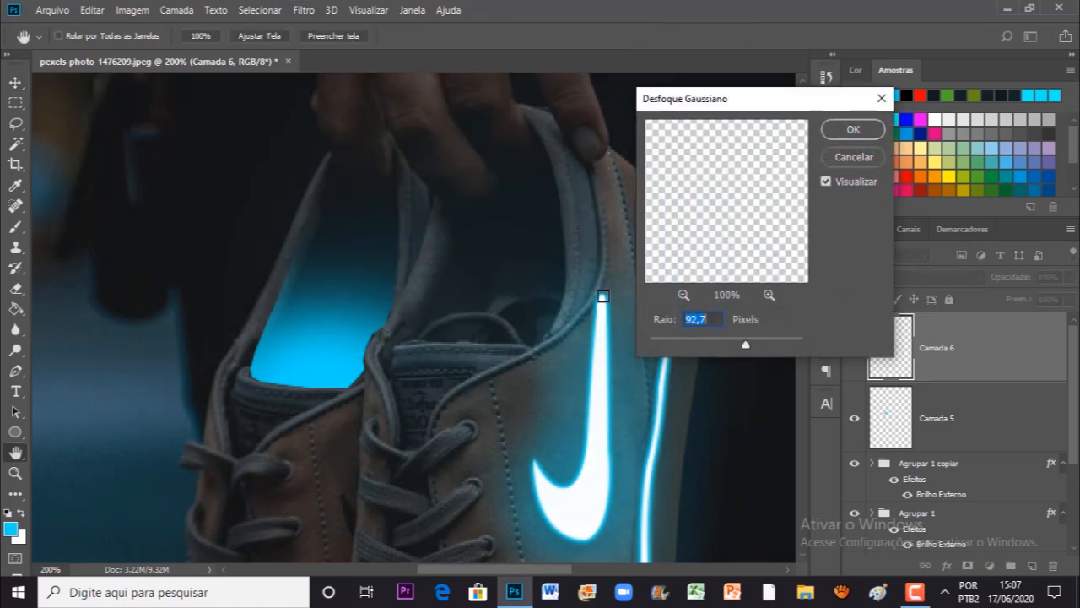
pyautogui.moveTo(715, 345); pyautogui.dragTo(688, 347)
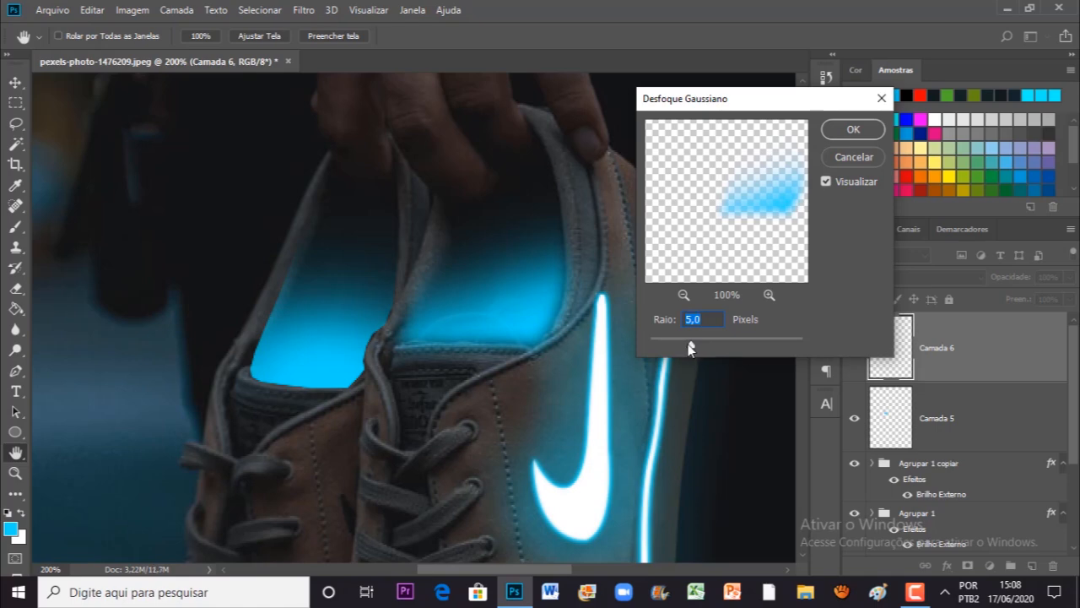
pyautogui.click(851, 131)
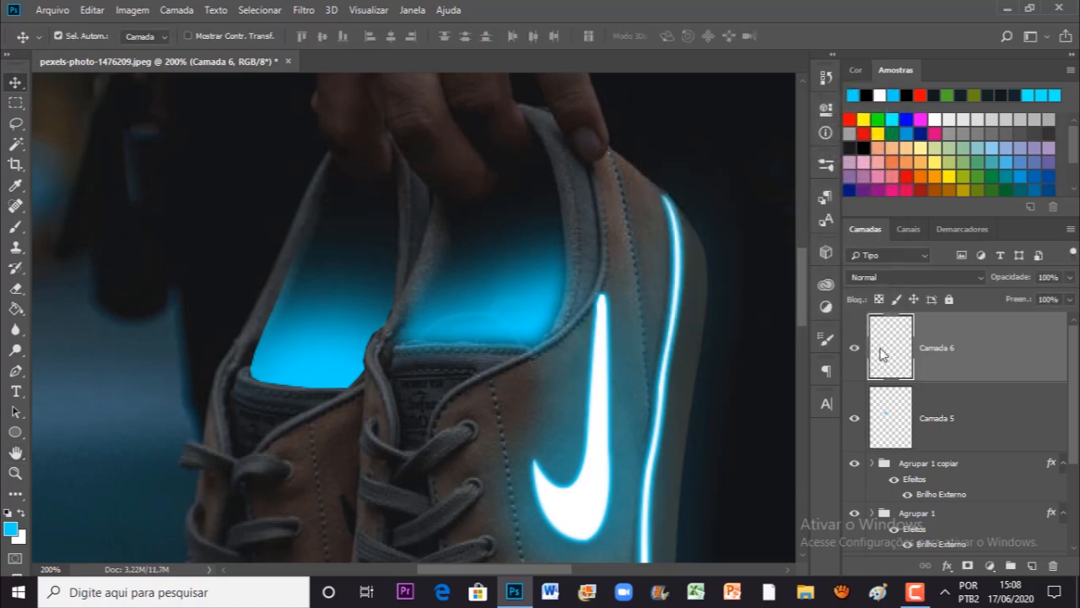
# Step: Select Camada 5 with the rear shoe's glow and apply a Gaussian Blur with a 5.4 pixel radius
pyautogui.click(945, 415)
pyautogui.click(304, 11)
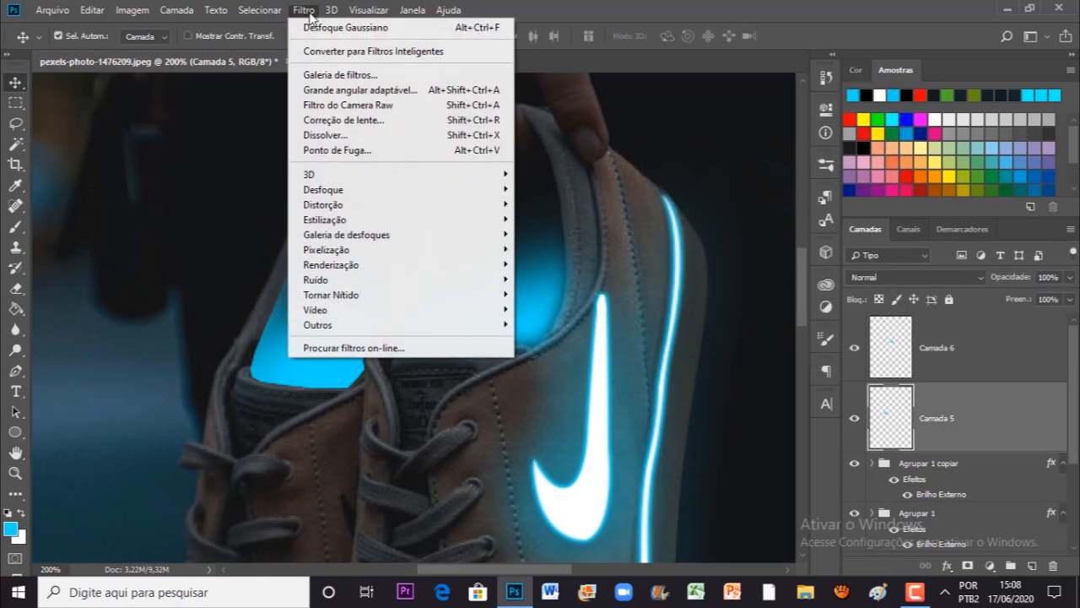
pyautogui.moveTo(361, 189)
pyautogui.click(572, 279)
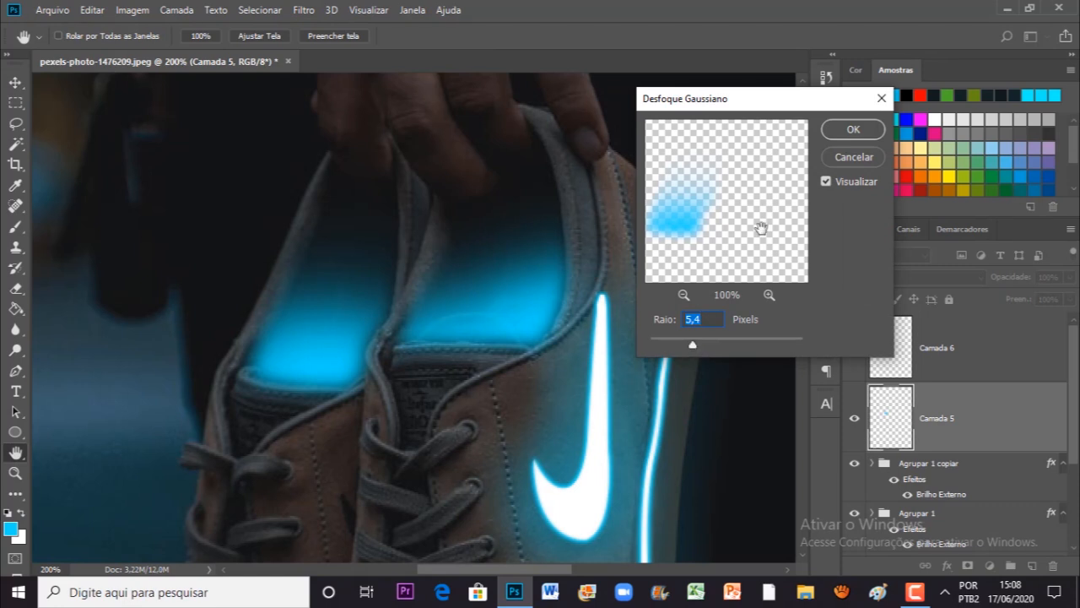
pyautogui.click(853, 129)
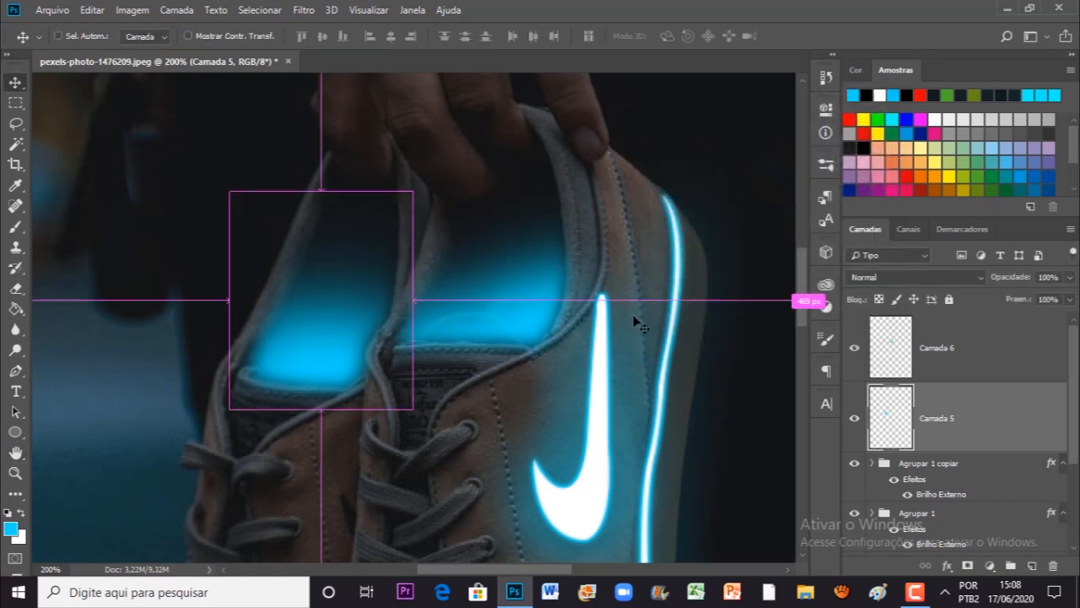
# Step: Scale the rear shoe's glow on Camada 5 up to about 108.6% around its centre
pyautogui.hotkey('ctrl', 't')
pyautogui.moveTo(416, 193); pyautogui.dragTo(425, 179)
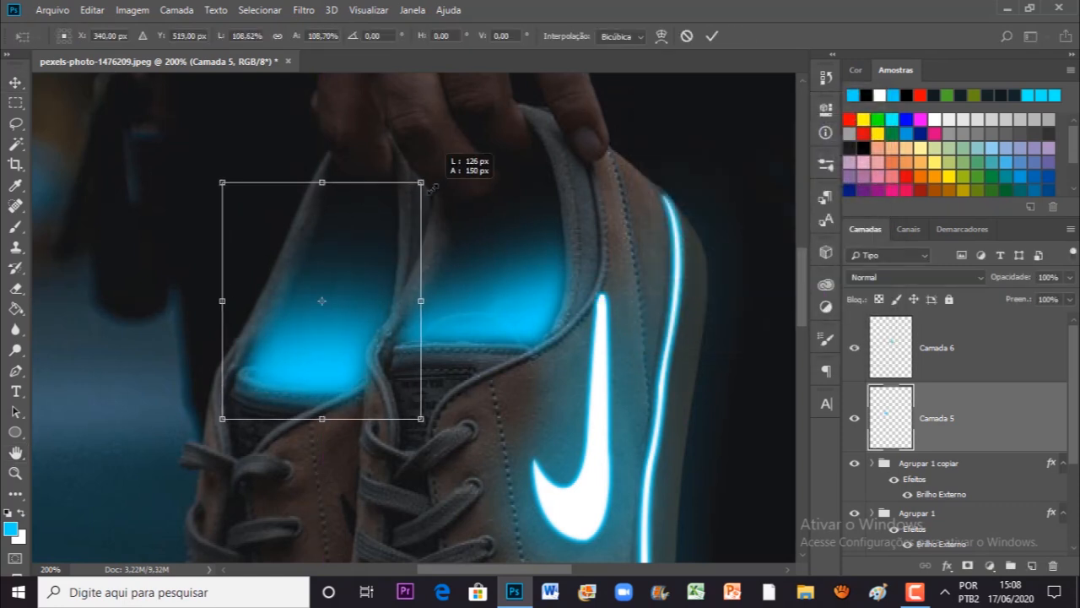
pyautogui.press('Return')
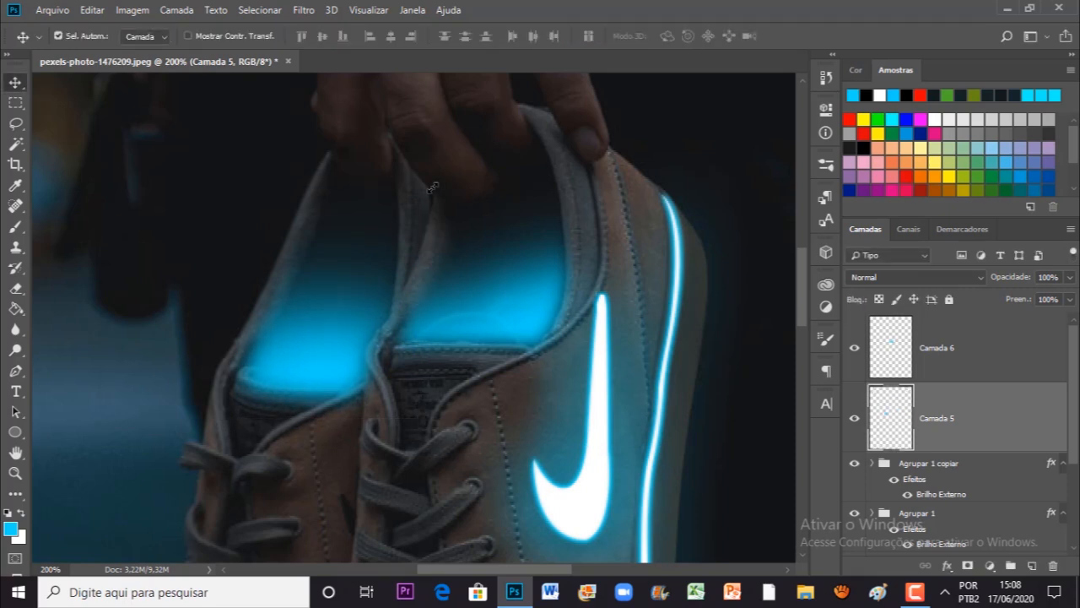
# Step: Enlarge the front shoe's glow on Camada 6 slightly with Free Transform
pyautogui.click(963, 365)
pyautogui.hotkey('ctrl', 't')
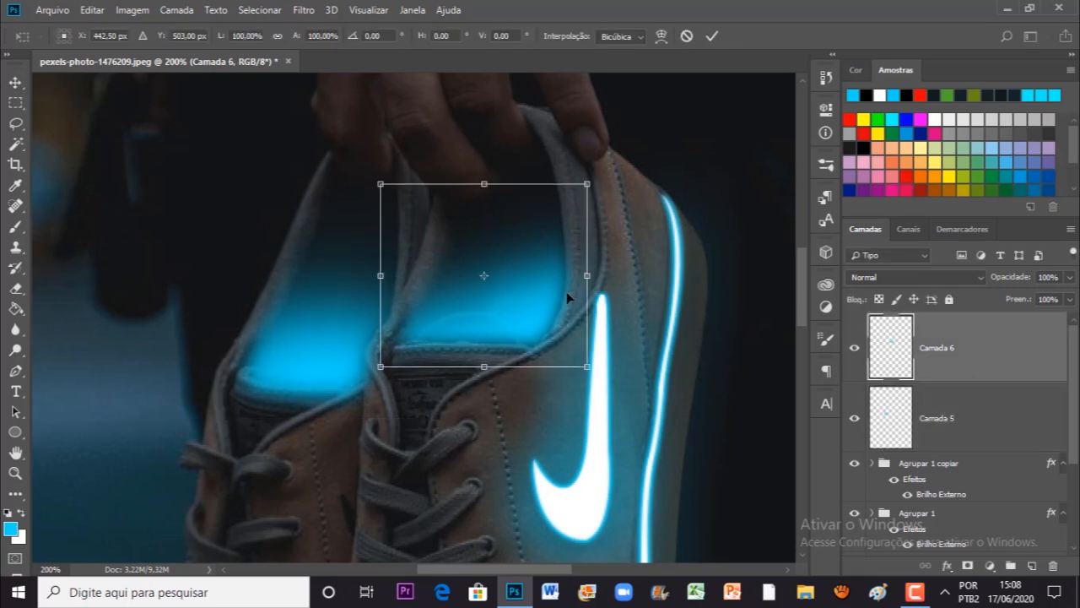
pyautogui.moveTo(582, 361); pyautogui.dragTo(528, 331)
pyautogui.press('Return')
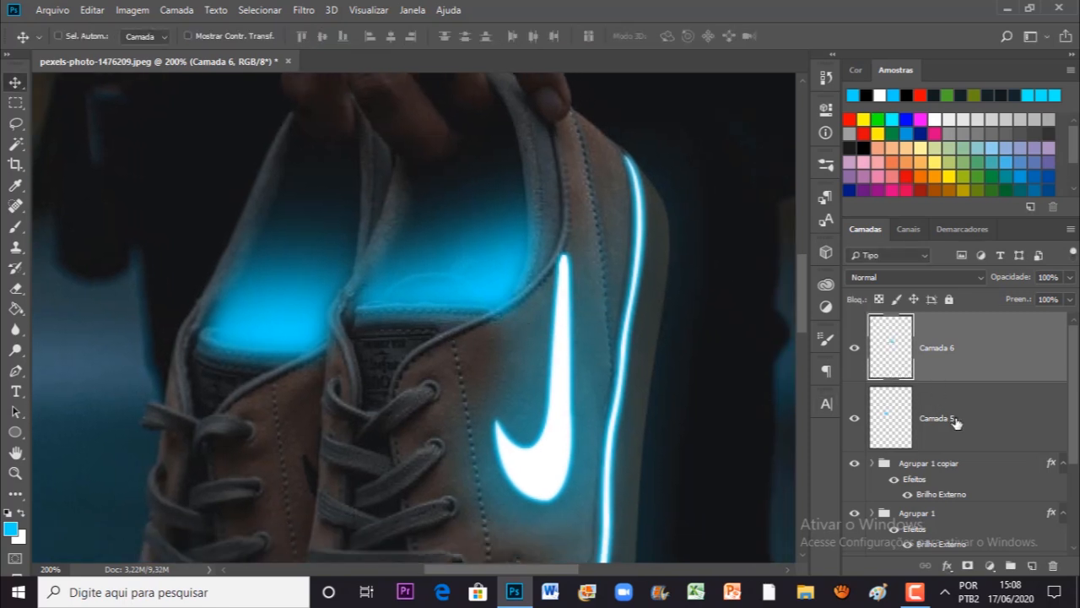
# Step: Select both shoe-opening glow layers, Camada 5 and Camada 6, and set their blend mode to Luz Indireta
pyautogui.keyDown('shift'); pyautogui.click(956, 422); pyautogui.keyUp('shift')
pyautogui.click(856, 348)
pyautogui.click(855, 349)
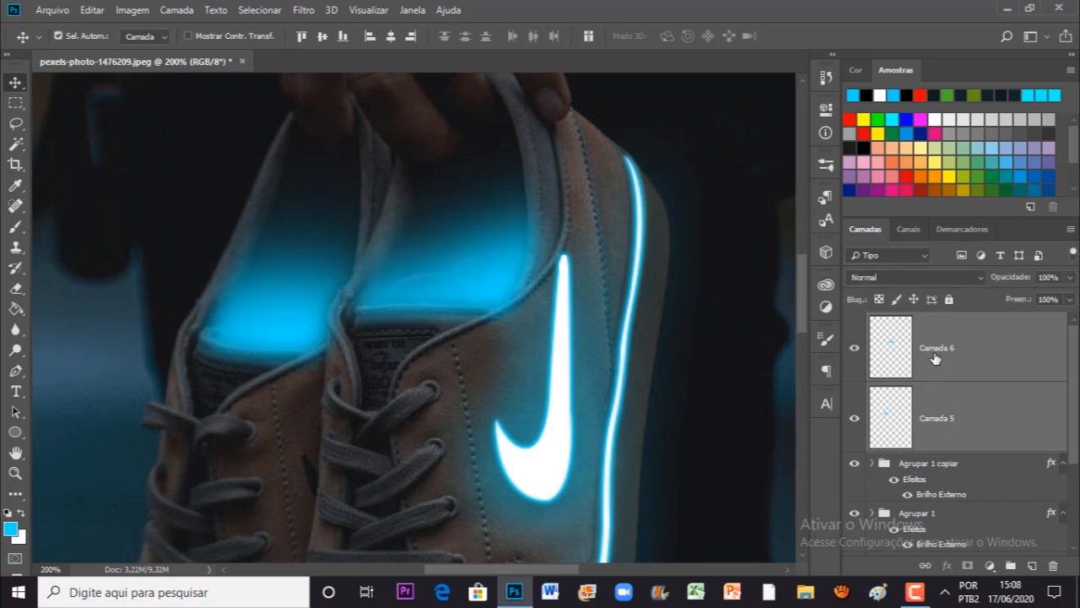
pyautogui.click(892, 278)
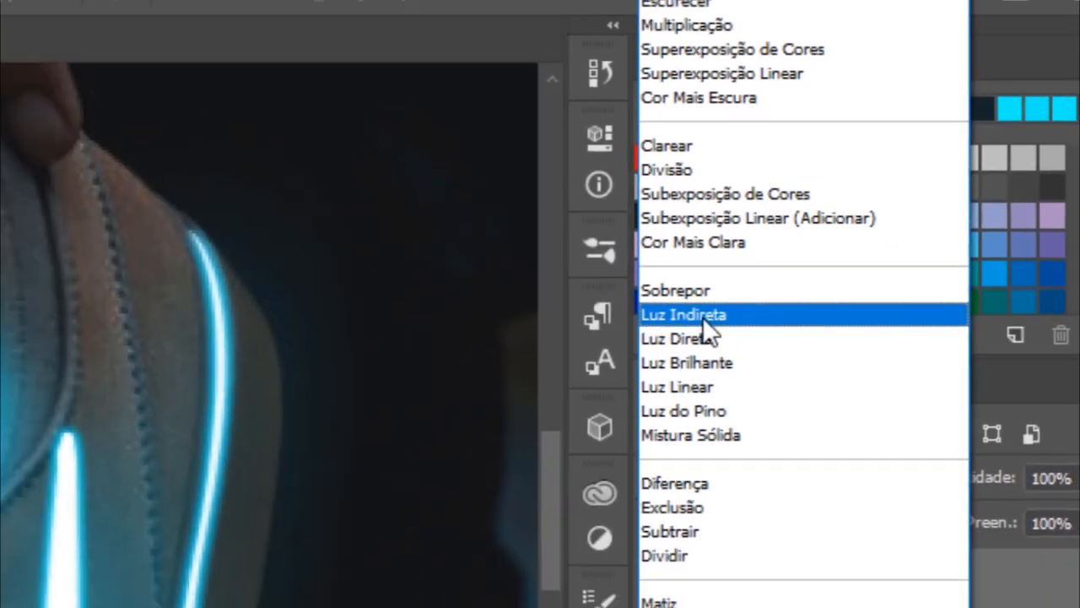
pyautogui.click(600, 390)
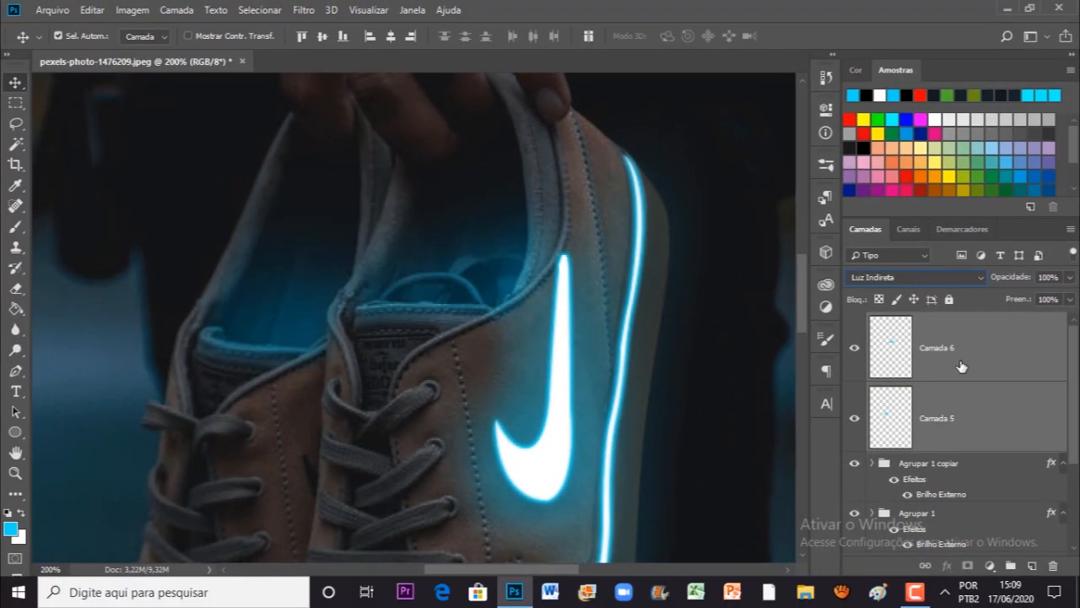
# Step: Duplicate the two glow layers and set the copies to the Cor Mais Clara blend mode at 60% opacity
pyautogui.hotkey('ctrl', 'j')
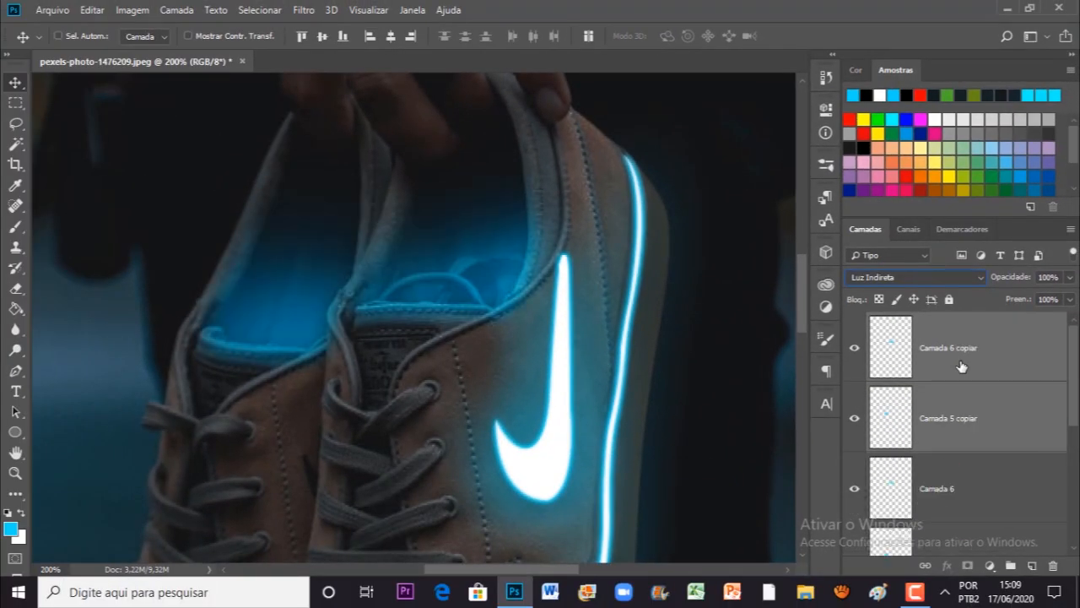
pyautogui.click(912, 279)
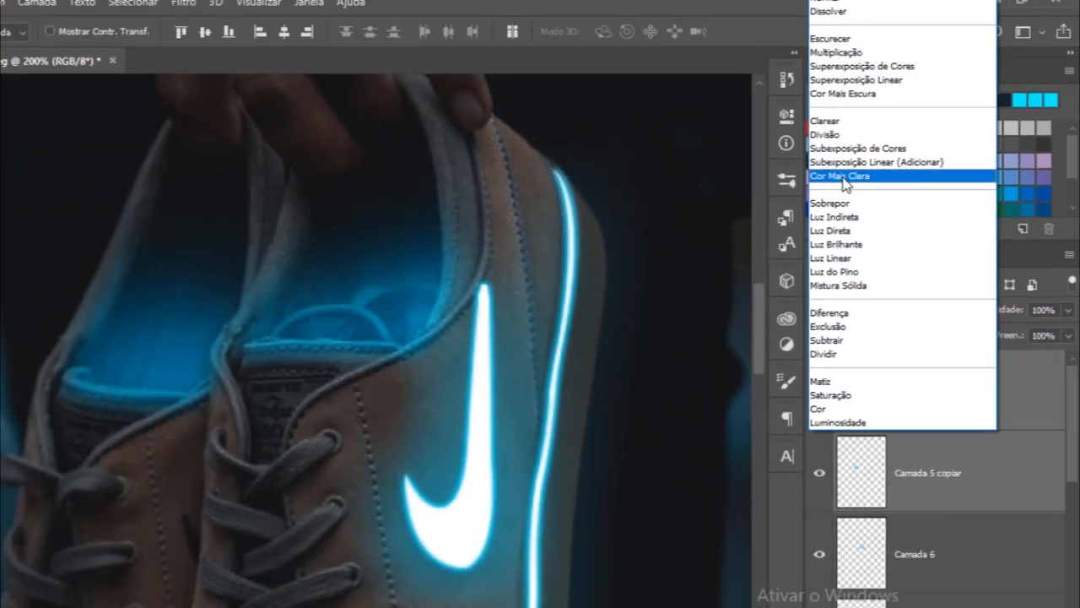
pyautogui.click(614, 281)
pyautogui.click(1070, 277)
pyautogui.moveTo(1012, 297); pyautogui.dragTo(1040, 296)
pyautogui.click(1008, 344)
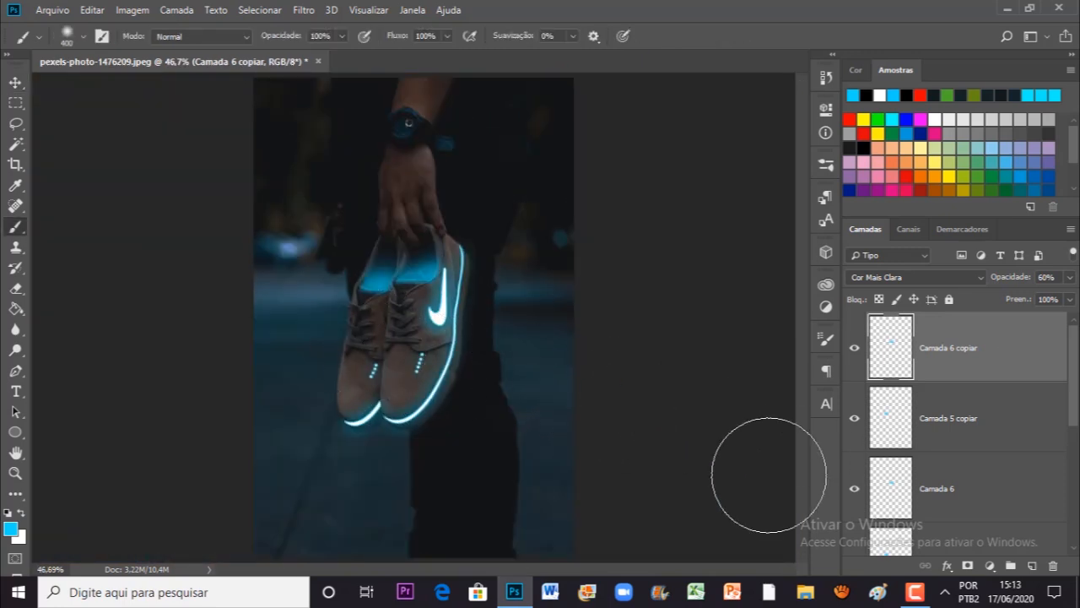
# Step: Create a new empty layer above Camada 6 copiar and set its blend mode to Luz Indireta
pyautogui.click(1032, 566)
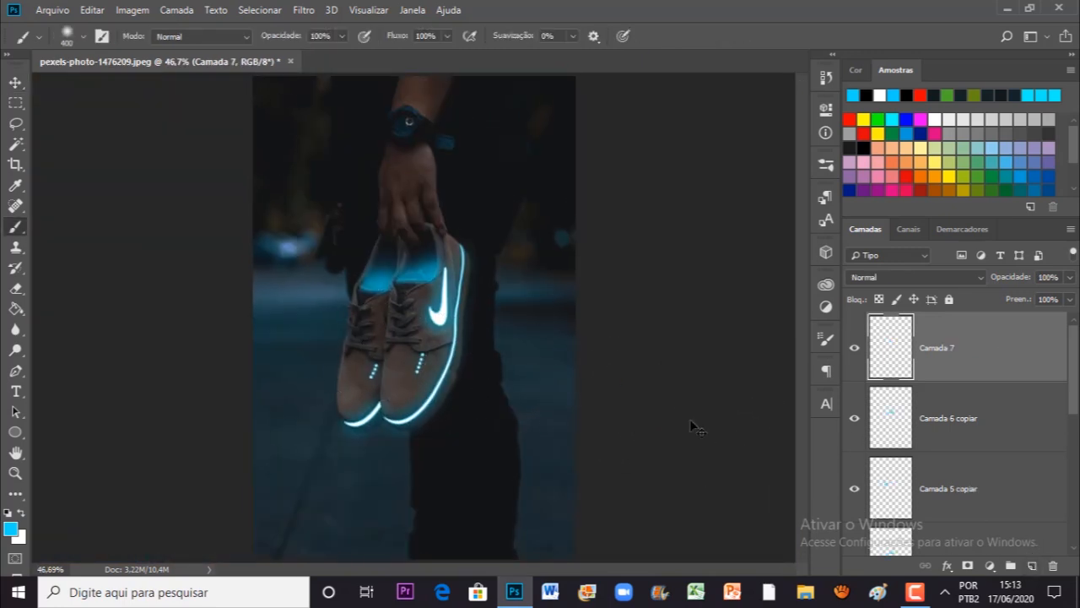
pyautogui.hotkey('ctrl', '+')
pyautogui.hotkey('ctrl', '+')
pyautogui.moveTo(520, 384)
pyautogui.mouseDown()
pyautogui.moveTo(523, 357)
pyautogui.moveTo(502, 401)
pyautogui.mouseUp()
pyautogui.hotkey('ctrl', '+')
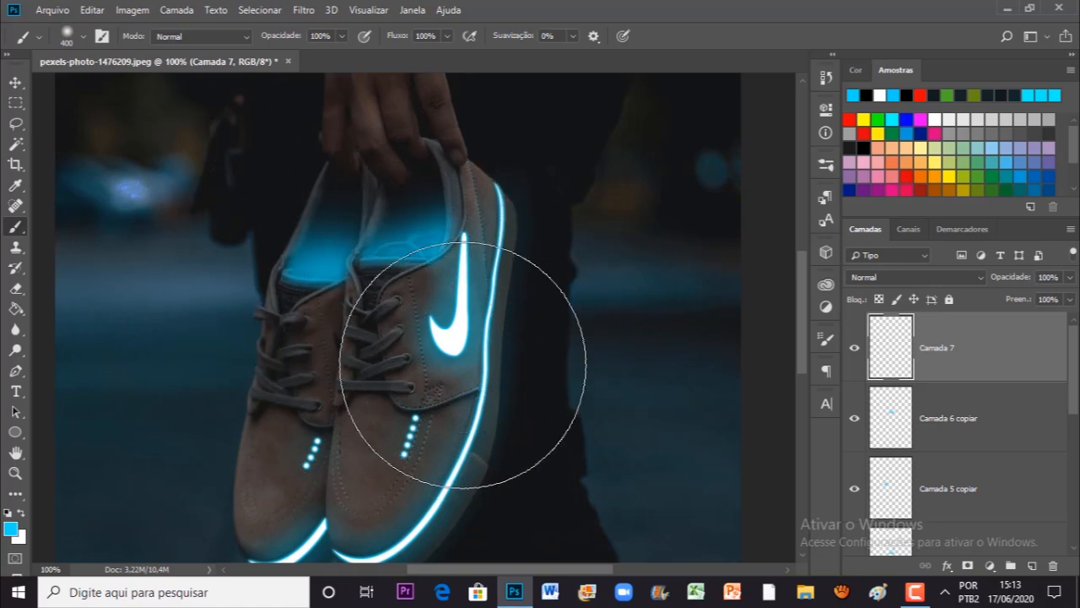
pyautogui.moveTo(529, 342); pyautogui.dragTo(537, 382)
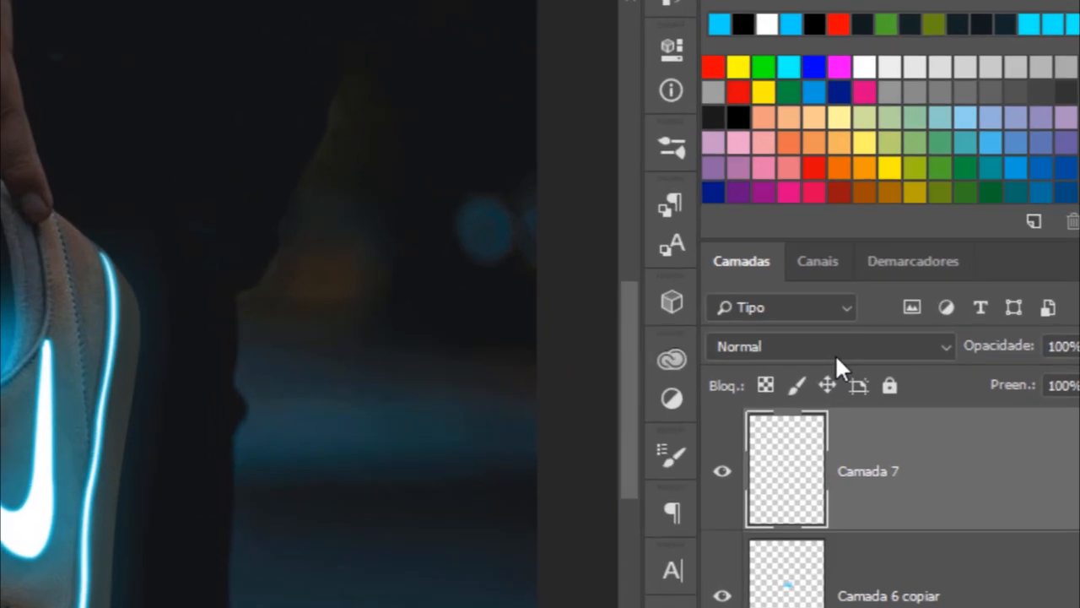
pyautogui.click(919, 279)
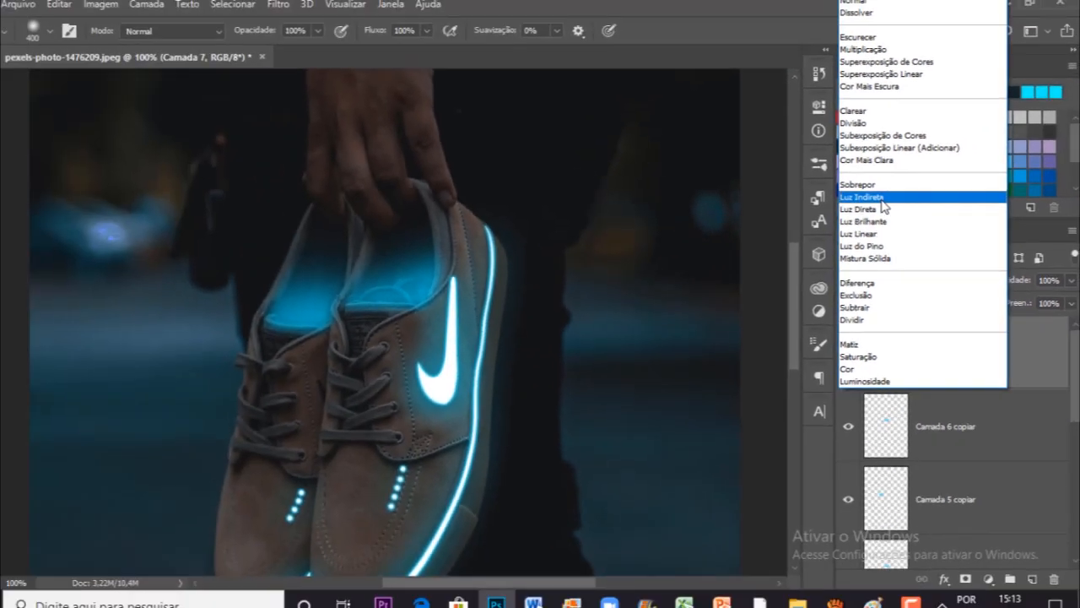
pyautogui.click(640, 221)
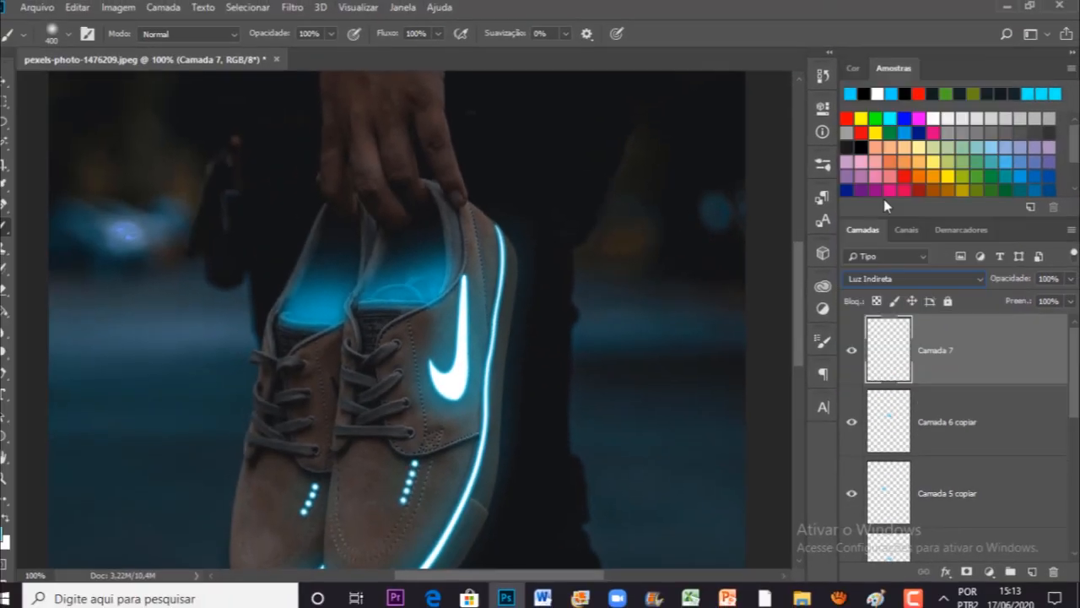
# Step: Paint cyan light over the fingers, shoe openings, swoosh and laces with a soft brush of 300 to 400 px
pyautogui.moveTo(430, 303); pyautogui.dragTo(466, 348)
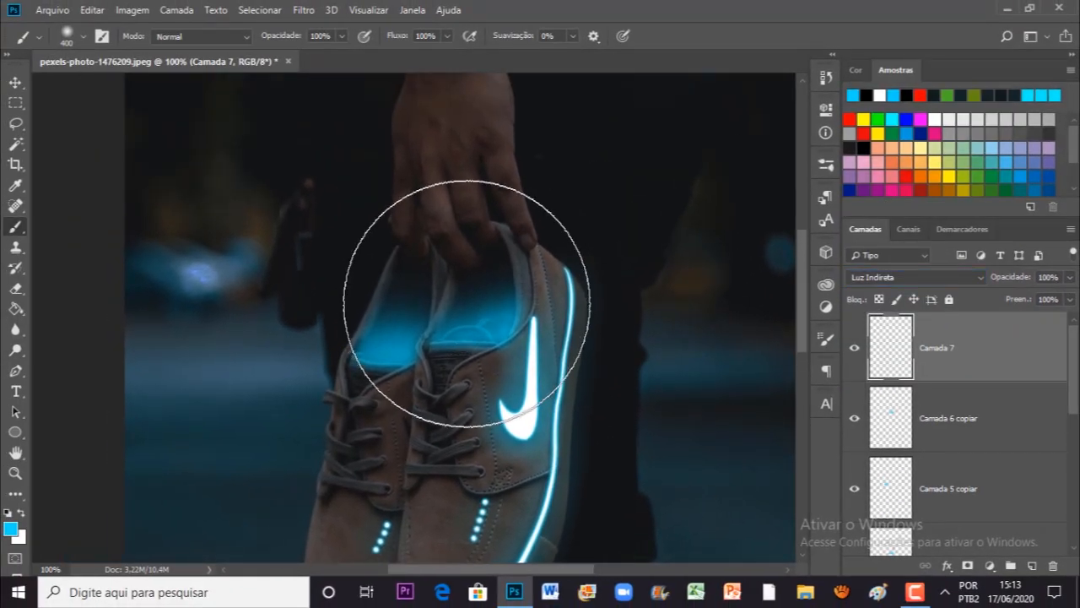
pyautogui.press(']')
pyautogui.press('[')
pyautogui.click(422, 284)
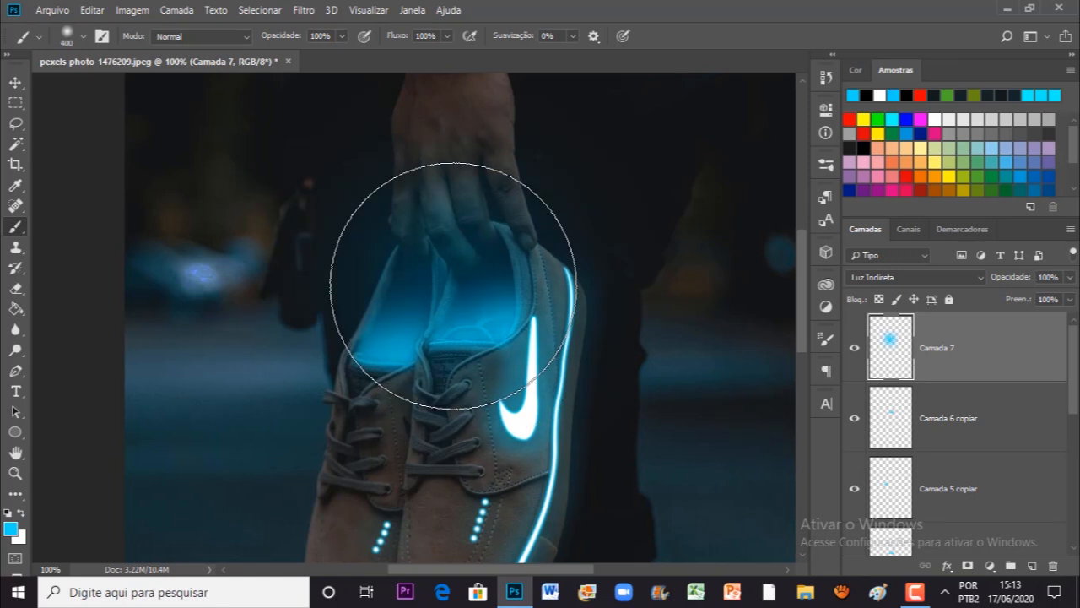
pyautogui.moveTo(472, 325); pyautogui.dragTo(428, 189)
pyautogui.press('[')
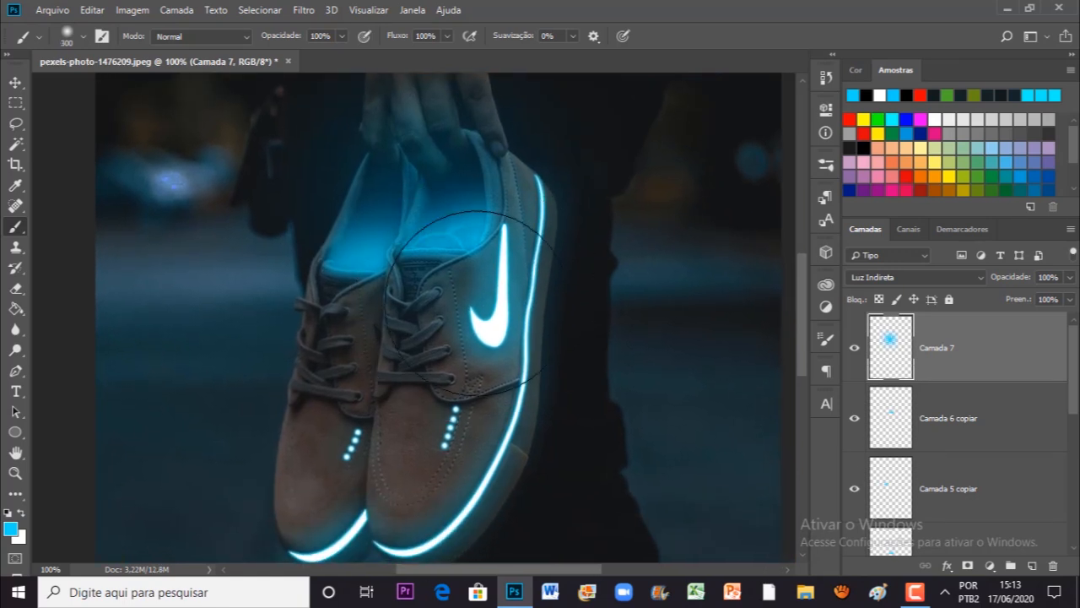
pyautogui.click(484, 308)
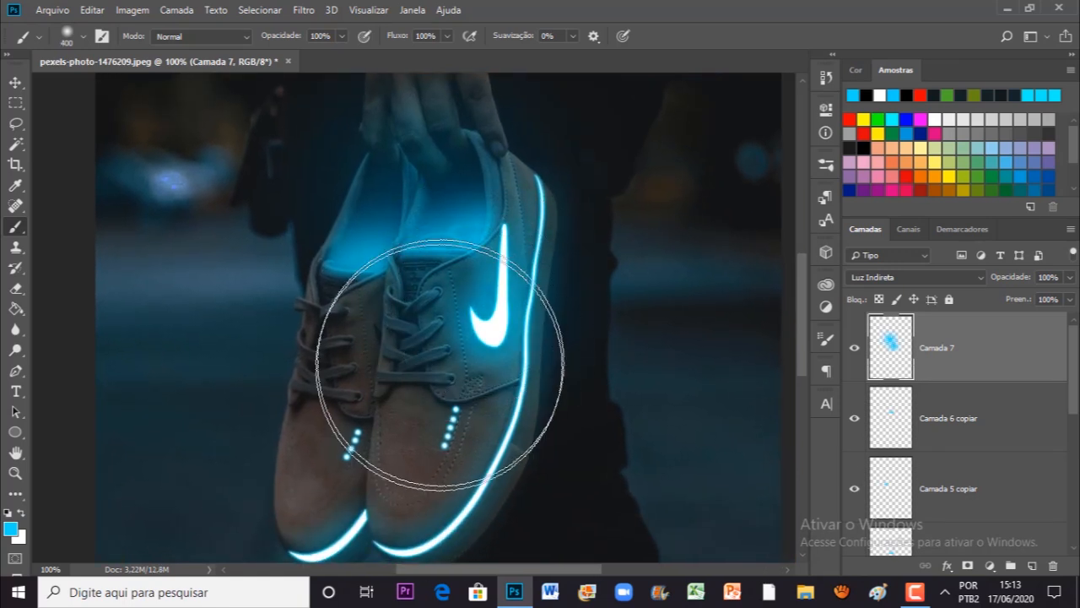
pyautogui.press(']')
pyautogui.press('[')
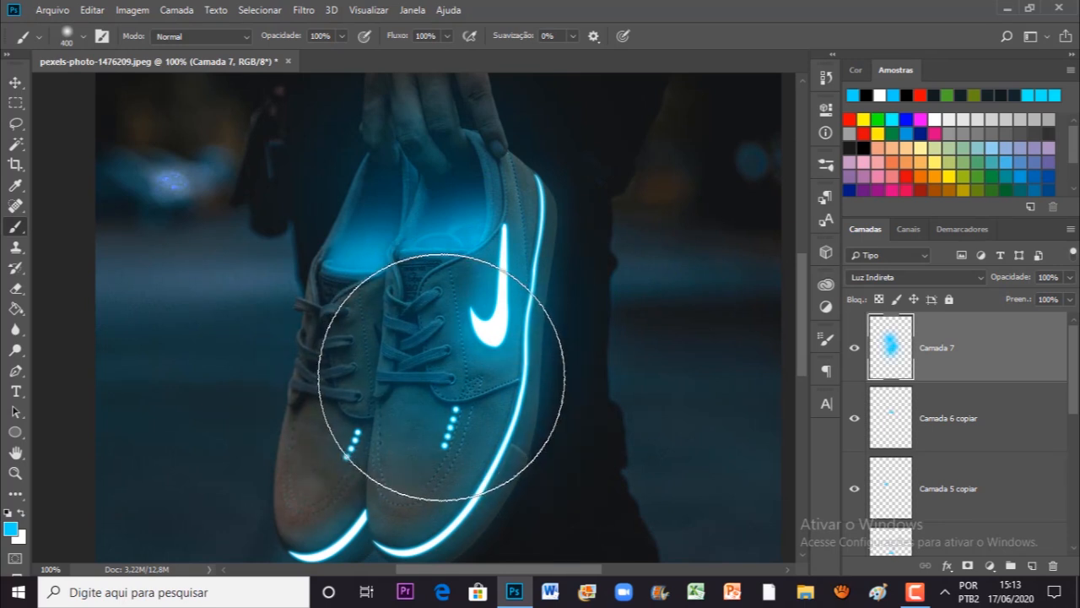
# Step: Lower the opacity of the painted light layer Camada 7 to about 61%
pyautogui.hotkey('ctrl', '-')
pyautogui.hotkey('ctrl', '-')
pyautogui.click(1070, 277)
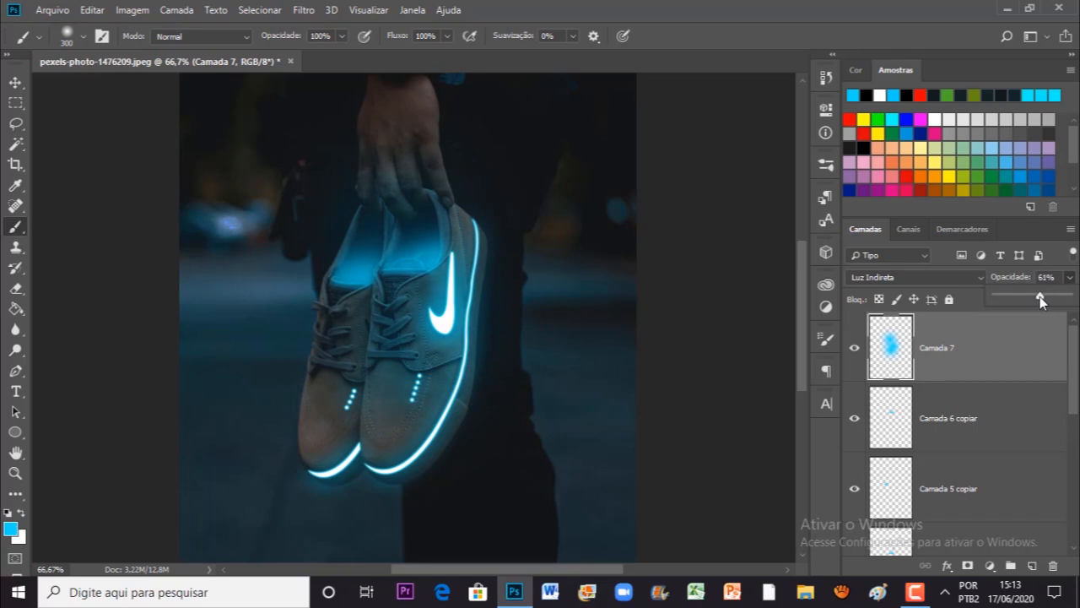
pyautogui.moveTo(574, 307); pyautogui.dragTo(581, 307)
# Step: Create a new empty layer above Camada 7 in the layer stack
pyautogui.hotkey('ctrl', '+')
pyautogui.moveTo(451, 326); pyautogui.dragTo(422, 393)
pyautogui.click(1031, 565)
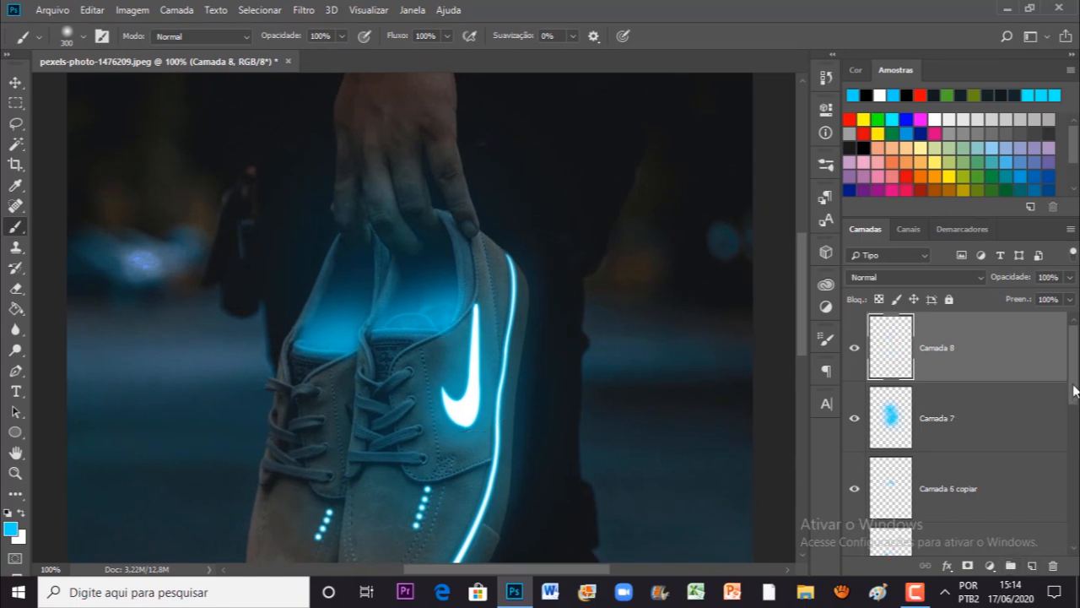
pyautogui.moveTo(1074, 361)
pyautogui.mouseDown()
pyautogui.moveTo(1065, 478)
pyautogui.moveTo(1076, 344)
pyautogui.mouseUp()
pyautogui.moveTo(1076, 356)
pyautogui.mouseDown()
pyautogui.moveTo(1072, 418)
pyautogui.moveTo(1073, 342)
pyautogui.mouseUp()
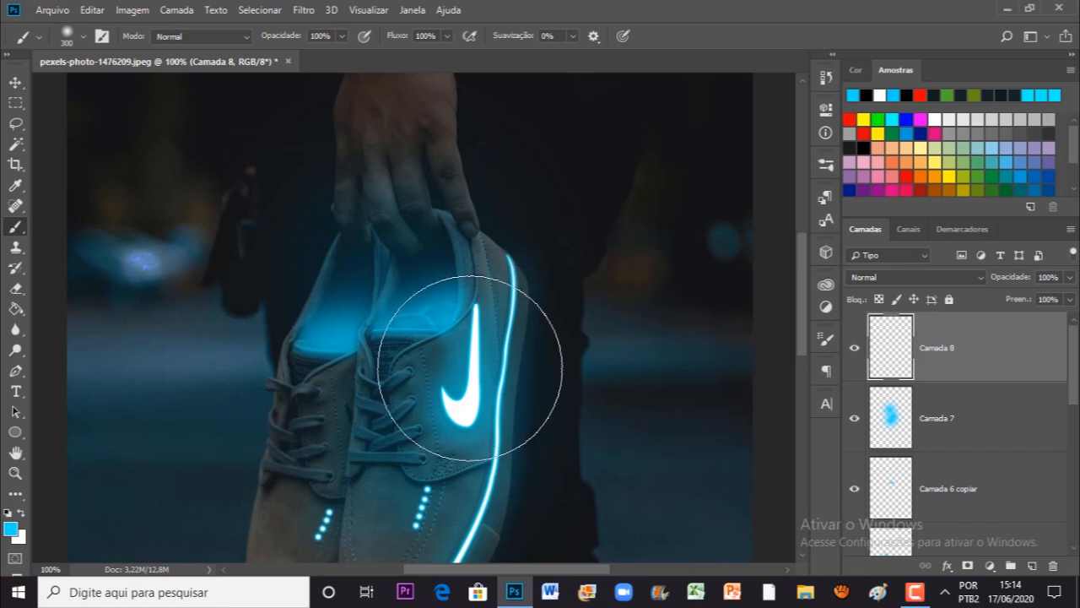
# Step: Dab several small cyan light particles inside both shoe openings with a brush of about 6 px
pyautogui.press('[')
pyautogui.press('[')
pyautogui.hotkey('ctrl', '+')
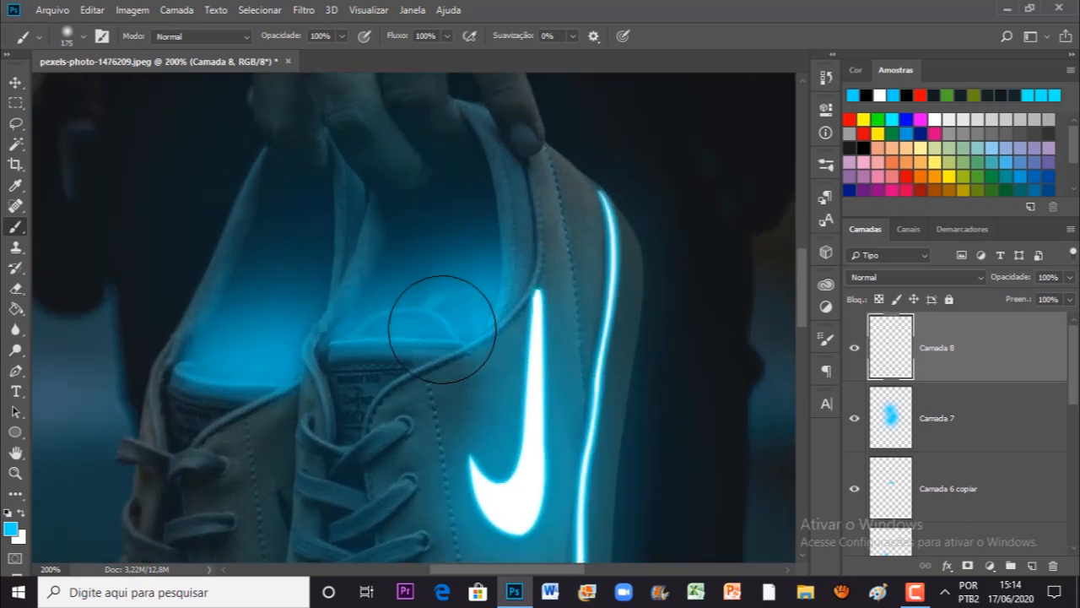
pyautogui.moveTo(410, 343)
pyautogui.mouseDown()
pyautogui.moveTo(450, 342)
pyautogui.moveTo(464, 325)
pyautogui.mouseUp()
pyautogui.press('[')
pyautogui.press('[')
pyautogui.press('[')
pyautogui.press('[')
pyautogui.press('[')
pyautogui.press('[')
pyautogui.press('[')
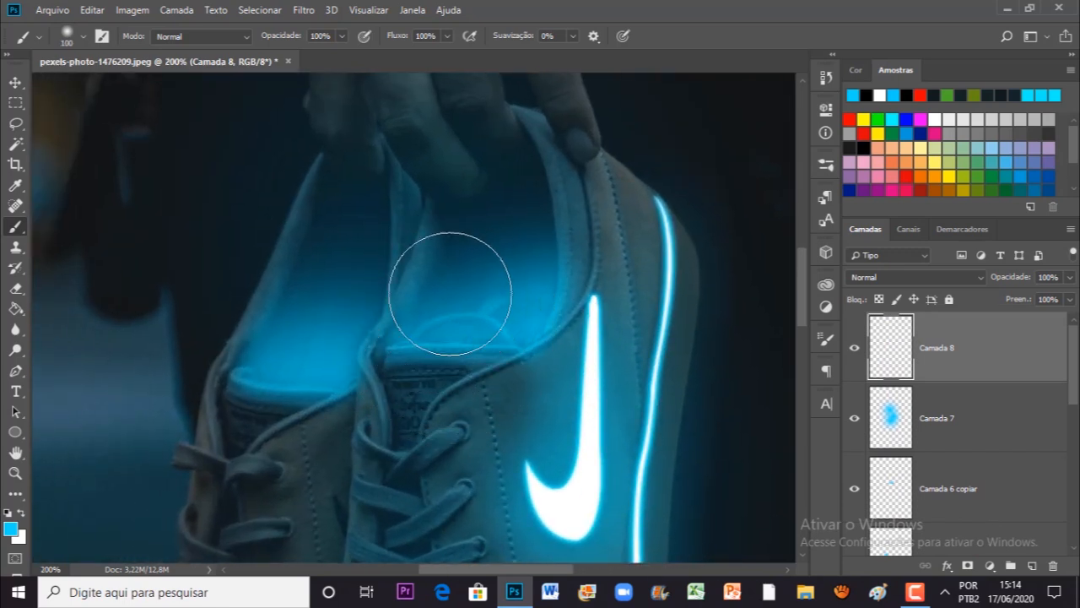
pyautogui.press('[')
pyautogui.press('[')
pyautogui.press('[')
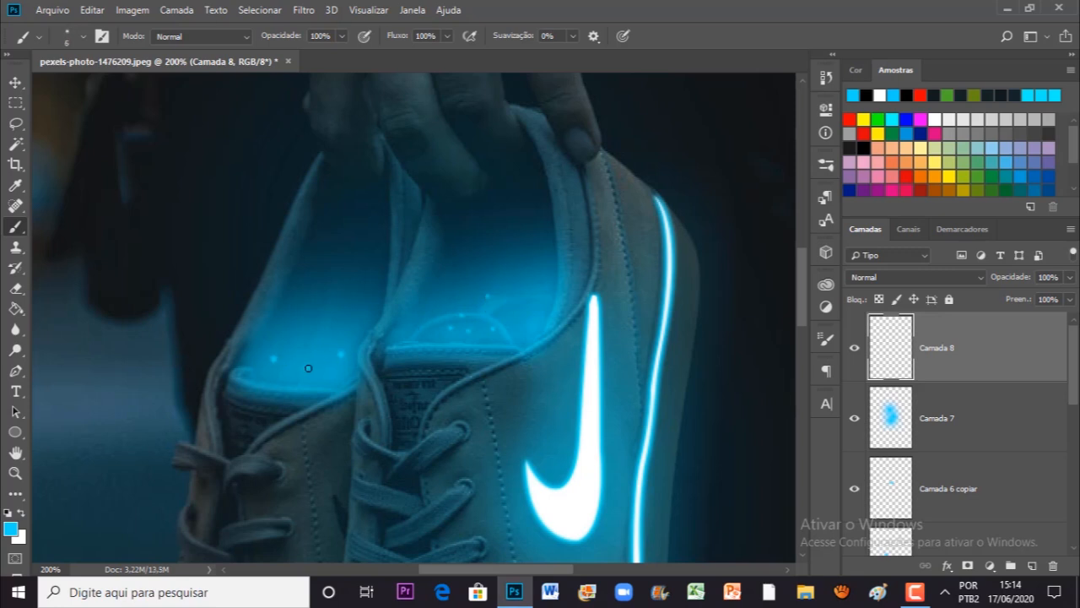
# Step: Add one larger soft cyan glow dot above the small particles in each shoe opening, using a brush of about 15 px
pyautogui.click(299, 315)
pyautogui.press(']')
pyautogui.press(']')
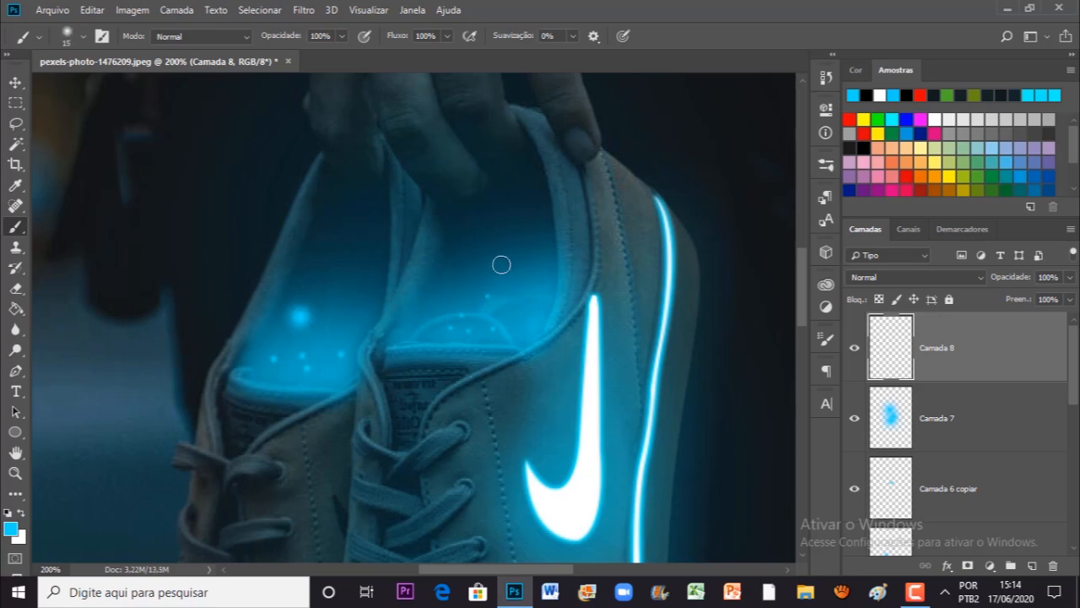
pyautogui.click(517, 252)
# Step: Scatter tiny cyan particles rising inside both shoe openings with a brush of about 4 px
pyautogui.press('[')
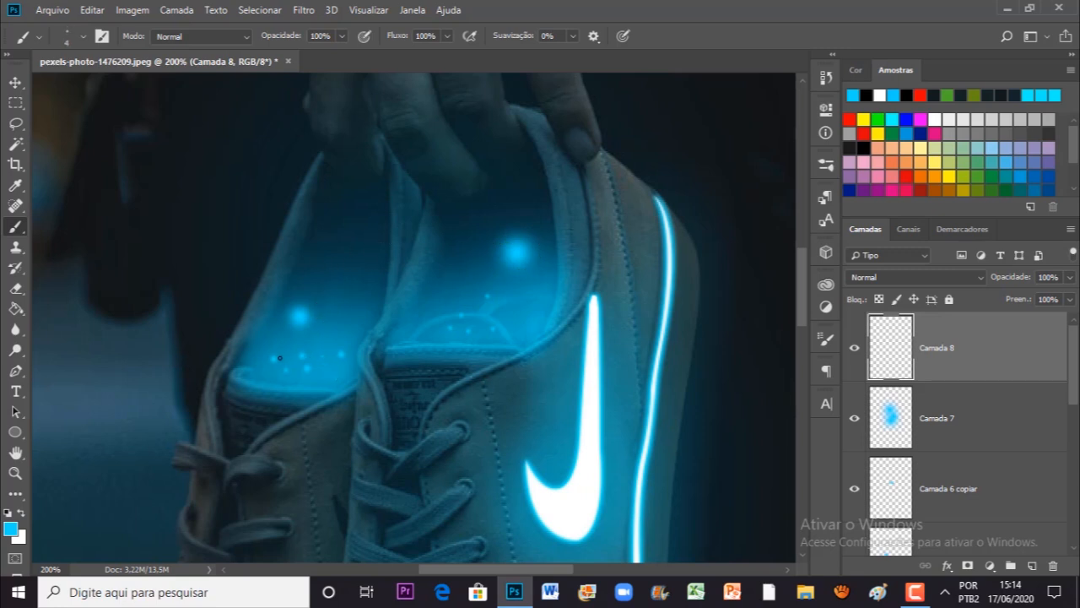
pyautogui.press('[')
pyautogui.click(245, 311)
pyautogui.click(458, 283)
pyautogui.click(479, 269)
# Step: Paint larger glowing cyan dots near the top of the shoes and beside the heel, enlarging the brush between dabs
pyautogui.press(']')
pyautogui.press(']')
pyautogui.press(']')
pyautogui.press(']')
pyautogui.click(533, 221)
pyautogui.press(']')
pyautogui.press(']')
pyautogui.press(']')
pyautogui.click(645, 150)
# Step: Scatter more cyan light dots around the hand, beside the shoes and over the leg and background with a brush of about 10 px
pyautogui.hotkey('ctrl', '-')
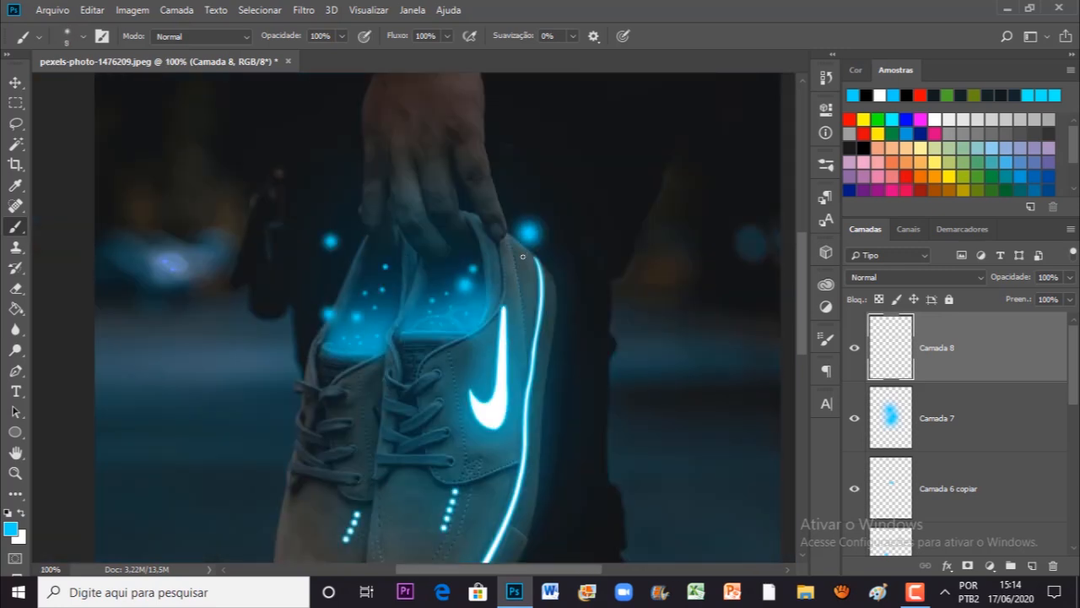
pyautogui.hotkey('ctrl', '-')
pyautogui.moveTo(309, 309); pyautogui.dragTo(304, 404)
pyautogui.click(275, 260)
pyautogui.moveTo(514, 411); pyautogui.dragTo(538, 327)
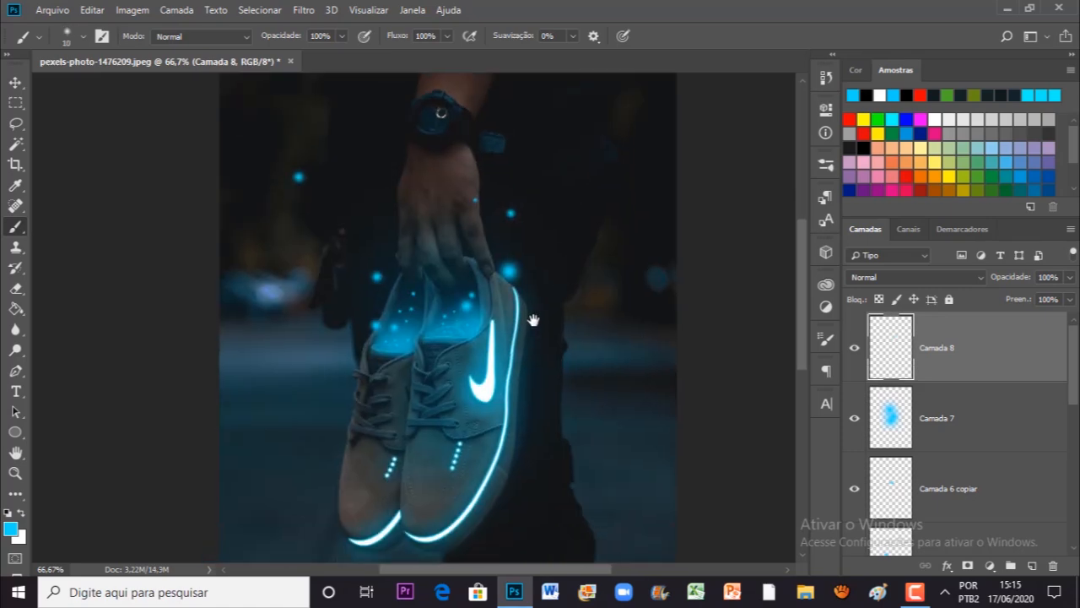
pyautogui.moveTo(586, 498); pyautogui.dragTo(571, 412)
pyautogui.click(596, 348)
pyautogui.click(526, 379)
pyautogui.hotkey('ctrl', '-')
pyautogui.hotkey('ctrl', '-')
pyautogui.press(']')
pyautogui.press(']')
pyautogui.press(']')
pyautogui.press(']')
pyautogui.press(']')
pyautogui.press(']')
pyautogui.press(']')
pyautogui.press(']')
pyautogui.press(']')
pyautogui.press(']')
pyautogui.hotkey('ctrl', '+')
pyautogui.hotkey('ctrl', '+')
pyautogui.hotkey('ctrl', '+')
pyautogui.press(']')
pyautogui.press(']')
pyautogui.press(']')
pyautogui.press(']')
pyautogui.press(']')
pyautogui.hotkey('ctrl', '0')
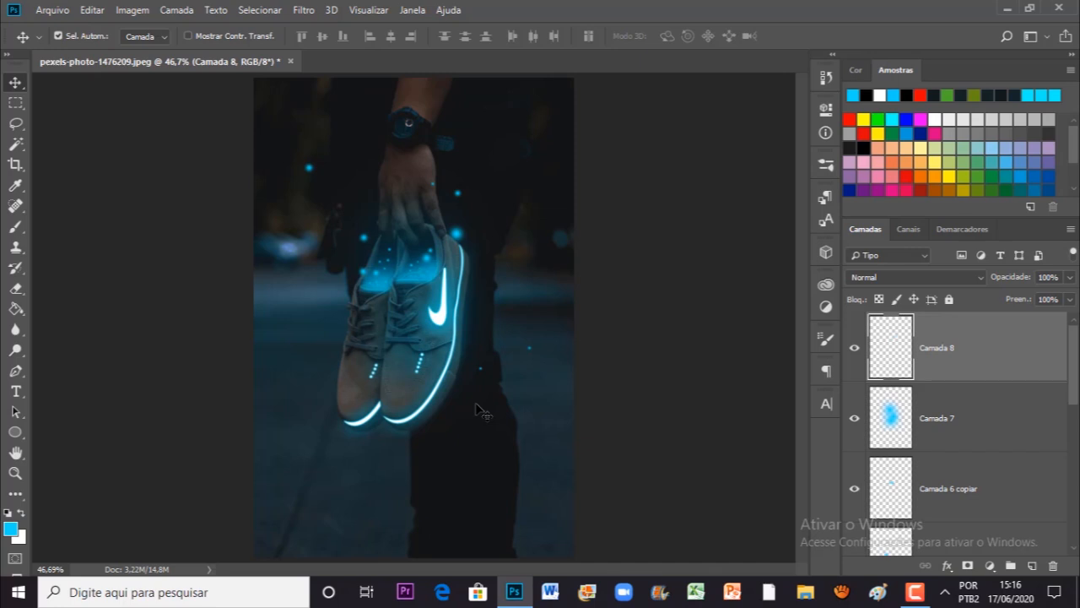
# Step: Darken the Image layer with a Brightness/Contrast adjustment, setting the brightness to -20 and leaving contrast at 0
pyautogui.scroll(-10, 954, 422)
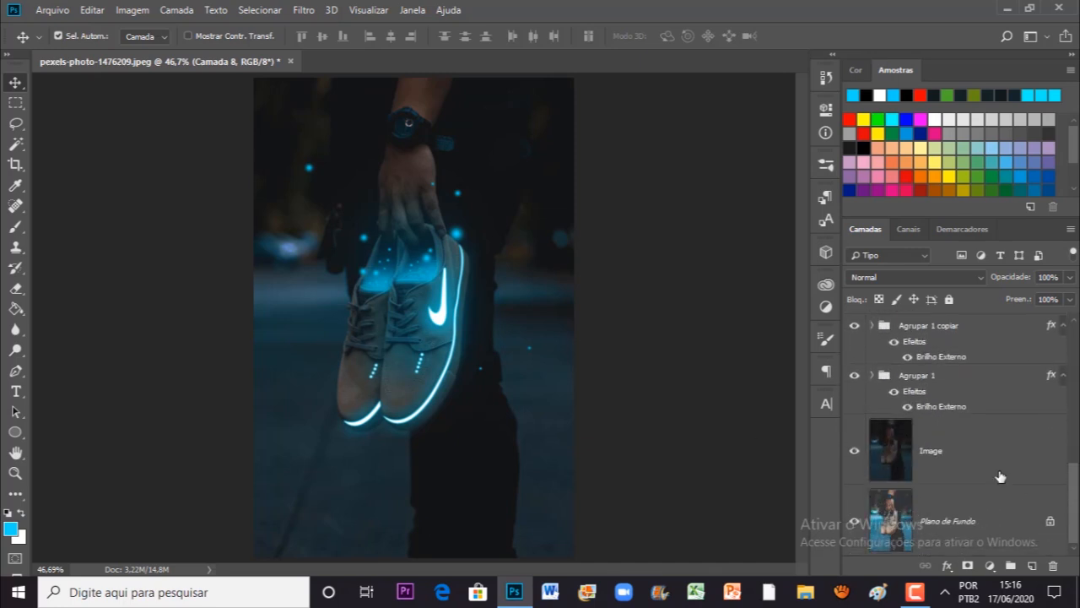
pyautogui.click(976, 465)
pyautogui.click(133, 10)
pyautogui.moveTo(283, 52)
pyautogui.click(363, 48)
pyautogui.moveTo(658, 279); pyautogui.dragTo(650, 283)
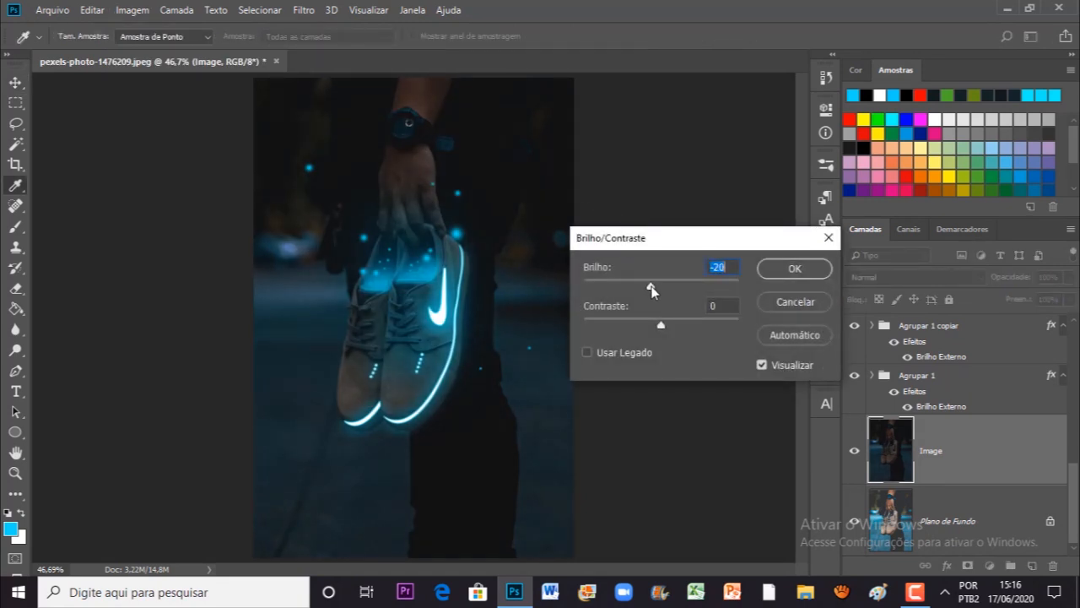
pyautogui.click(766, 269)
pyautogui.press('v')
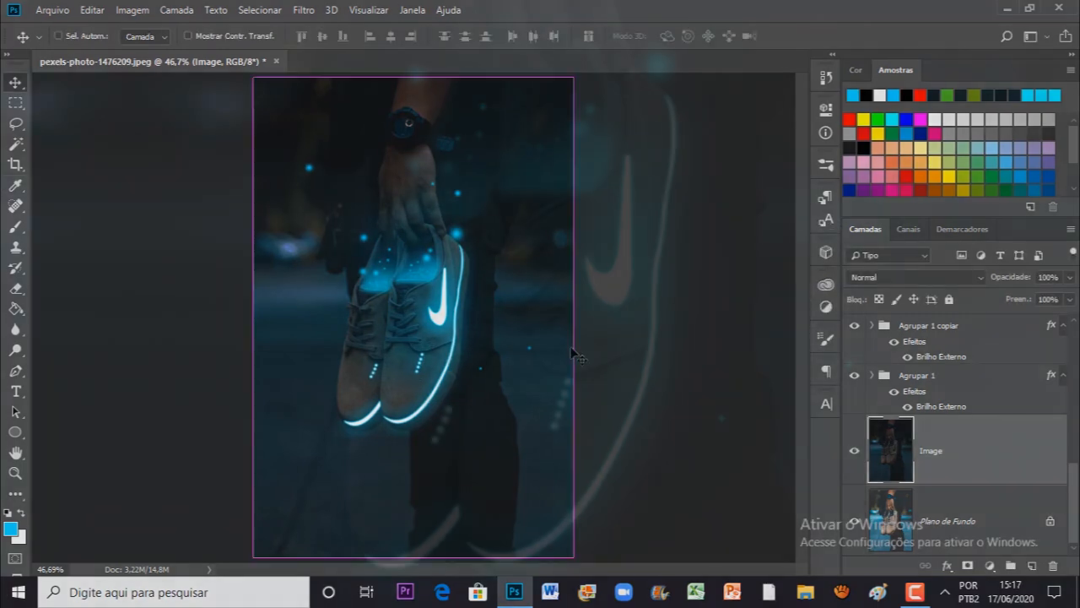